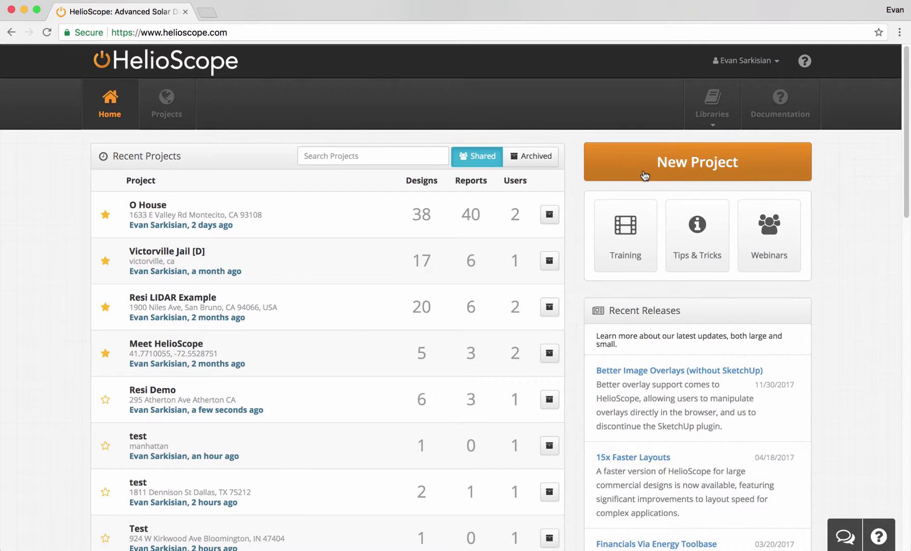
- Create project 'Resi Demo' with the house's street address and the Default Residential profile
click(645, 175)
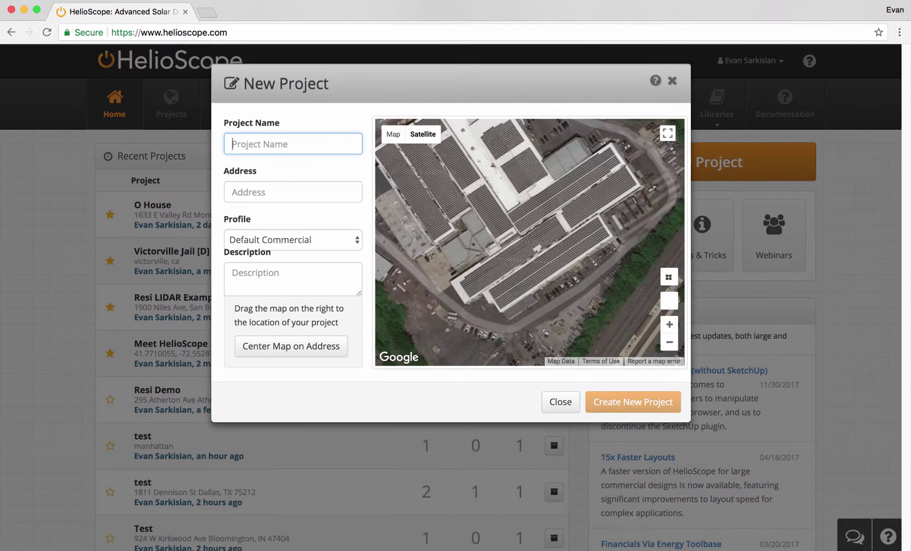
text(Resi Demo)
key(Tab)
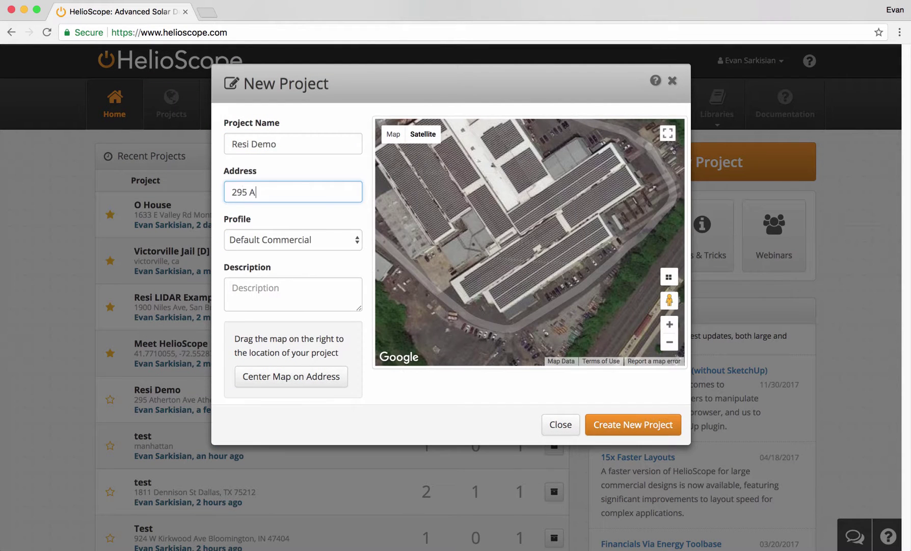
key(Tab)
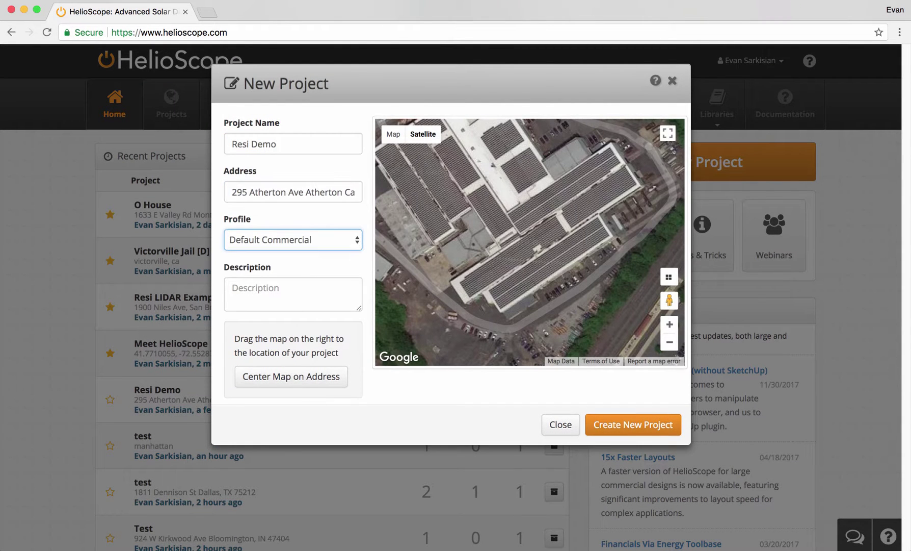
click(337, 241)
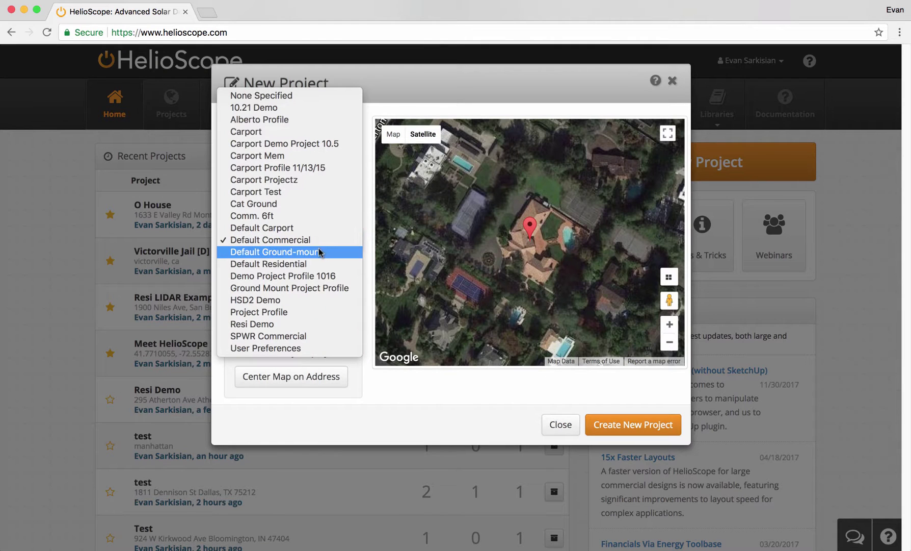
key(Escape)
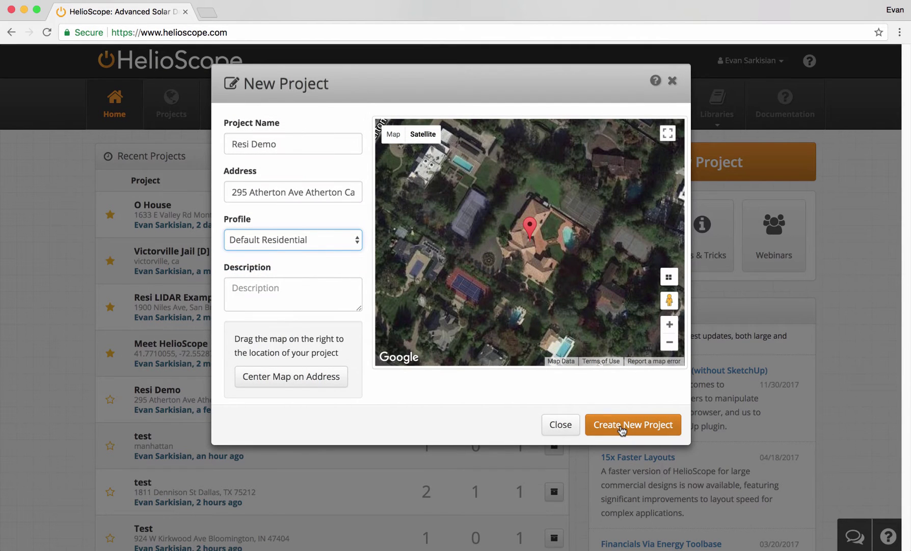
click(622, 427)
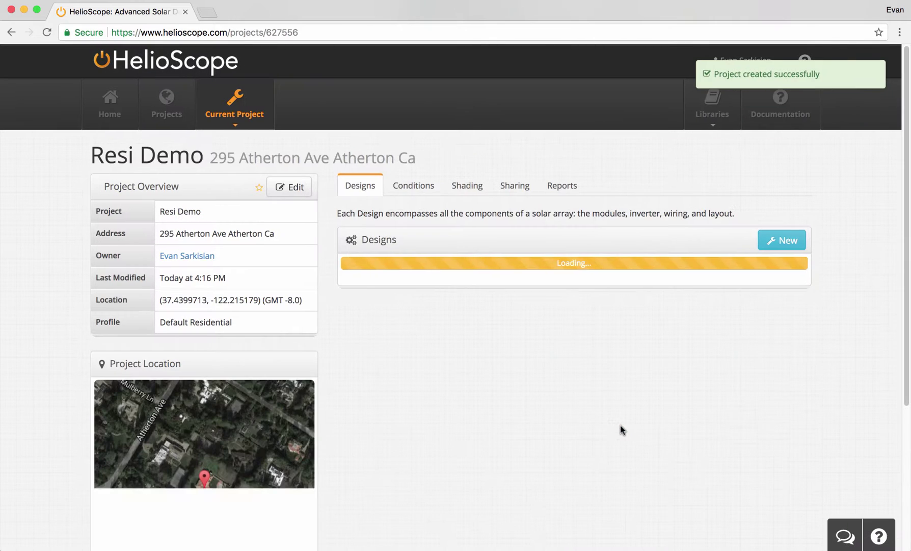
- Create Design 1, switch the basemap to Nearmap, zoom in, and start a new field segment
click(788, 241)
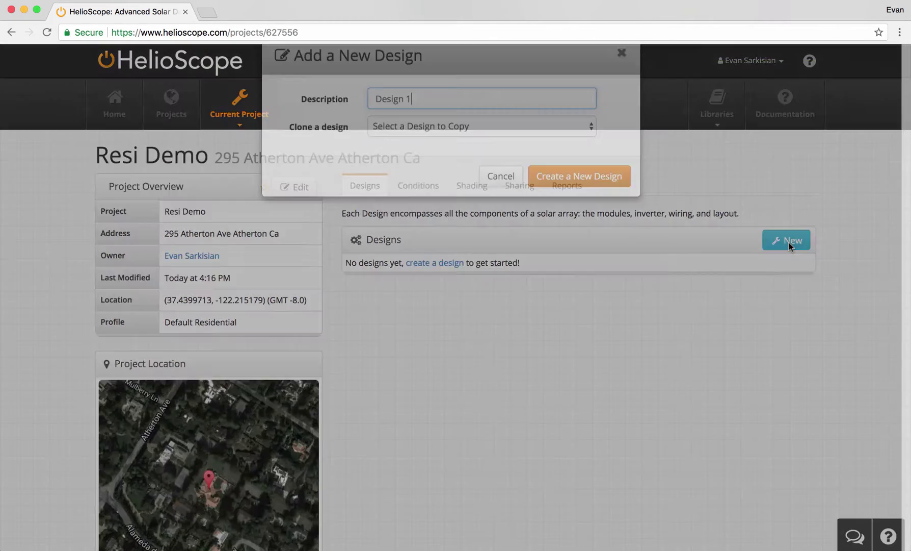
click(595, 206)
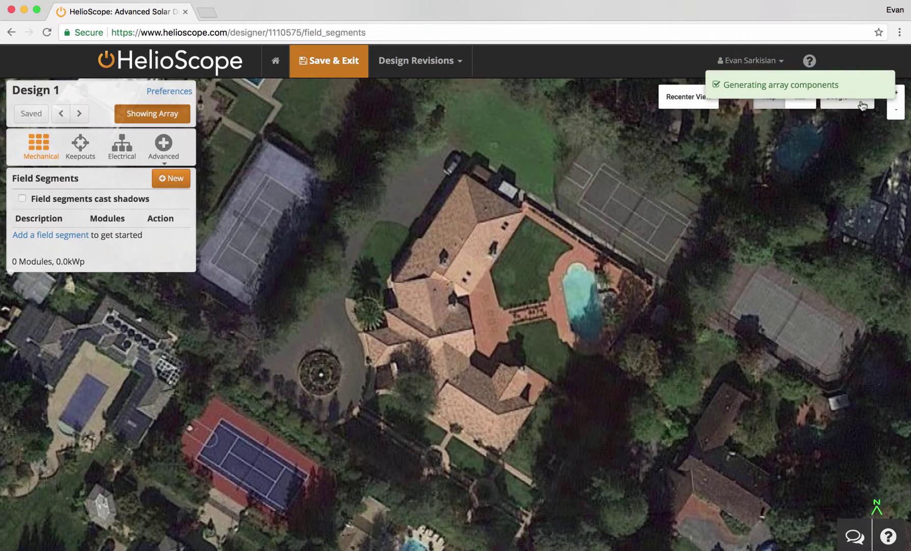
click(864, 103)
click(840, 193)
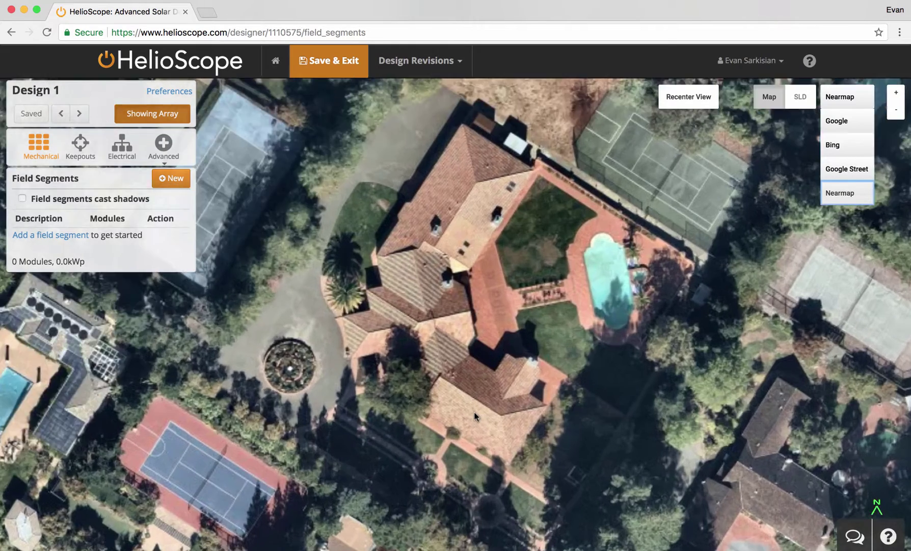
scroll(474, 416, up, 3)
click(169, 178)
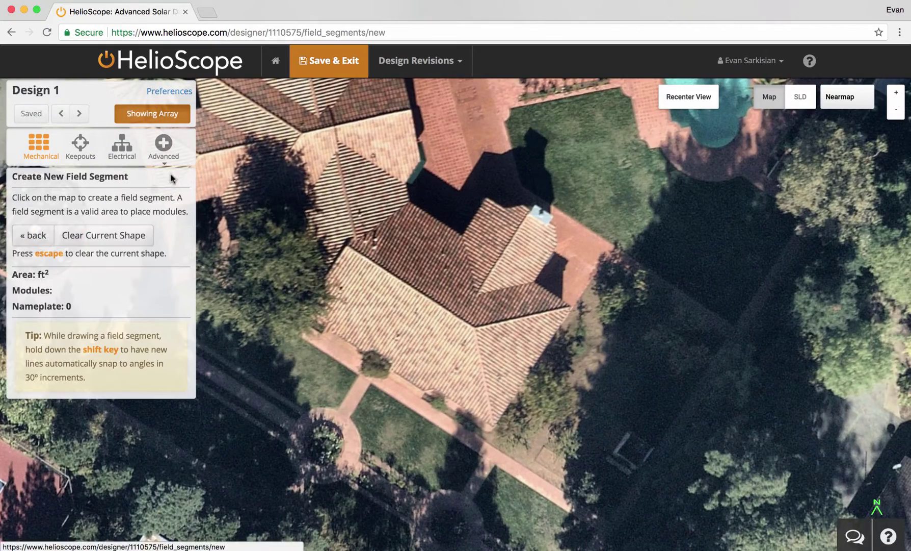
- Outline the left roof plane with four corner points
scroll(473, 329, up, 5)
drag(473, 328, 604, 321)
click(645, 339)
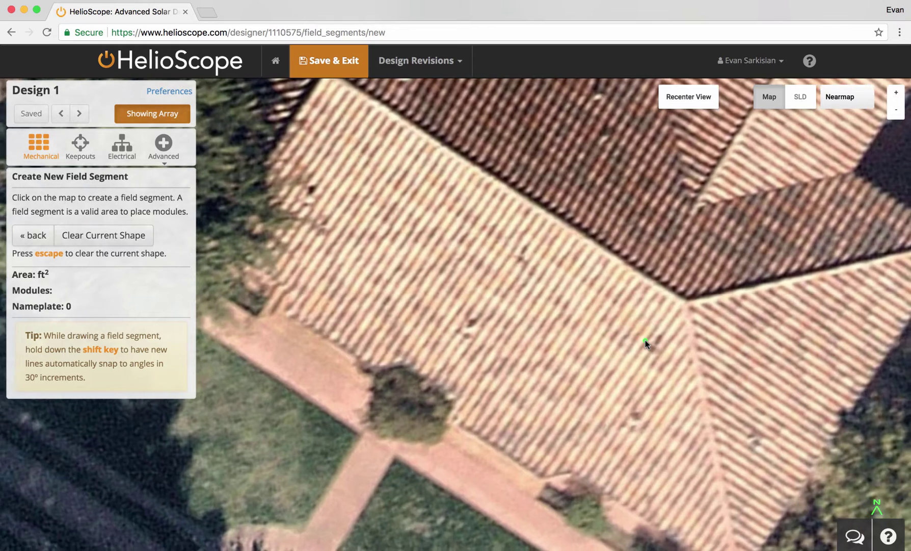
scroll(645, 339, down, 1)
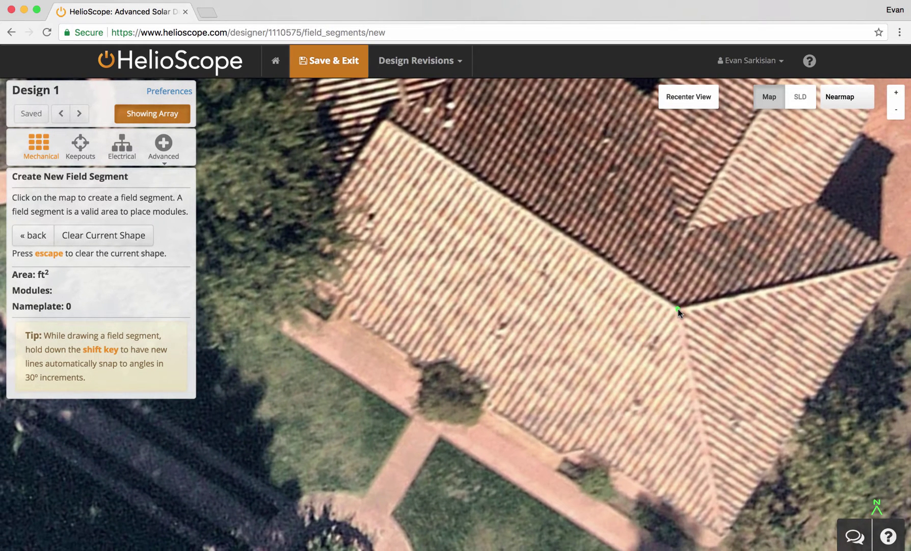
click(386, 120)
click(296, 264)
double_click(727, 536)
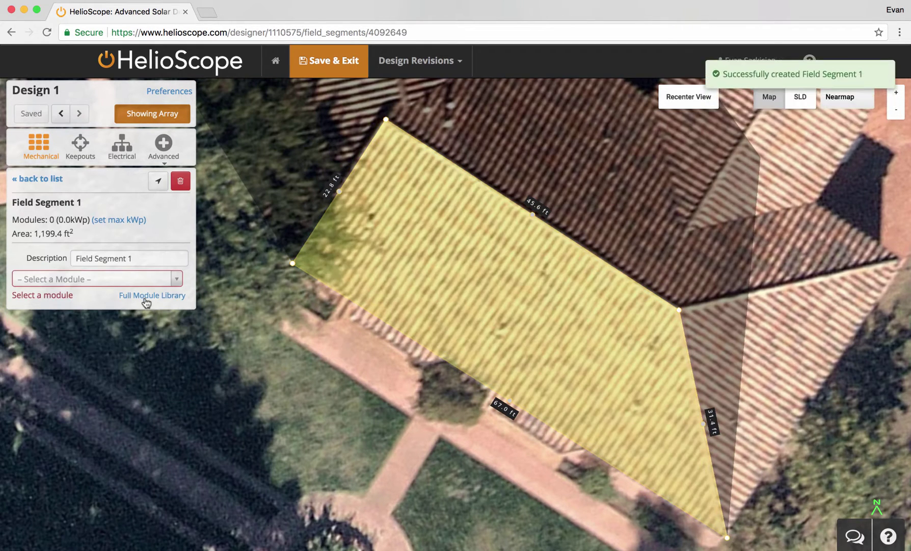
- Fill the segment with LG300S1C-A5 modules aligned to the 45.6 ft top edge
click(133, 282)
text(lg 300)
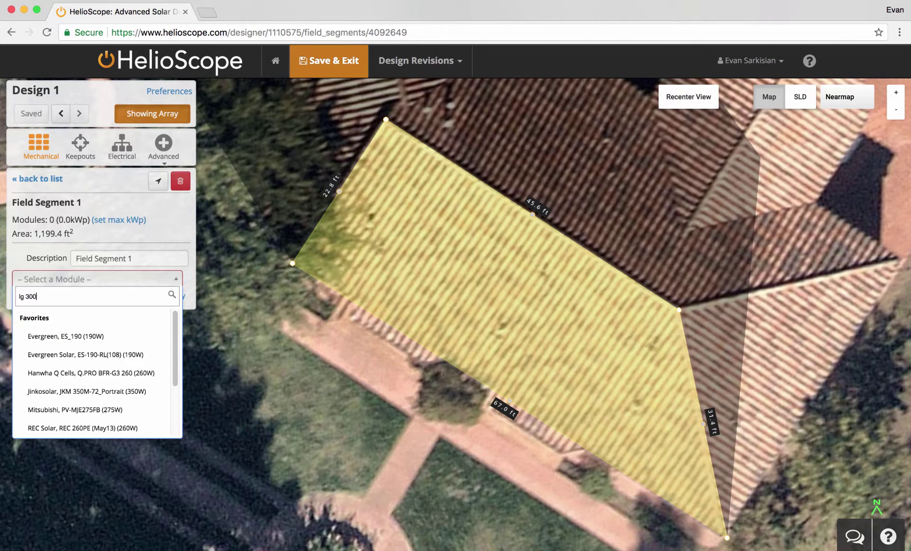
click(83, 332)
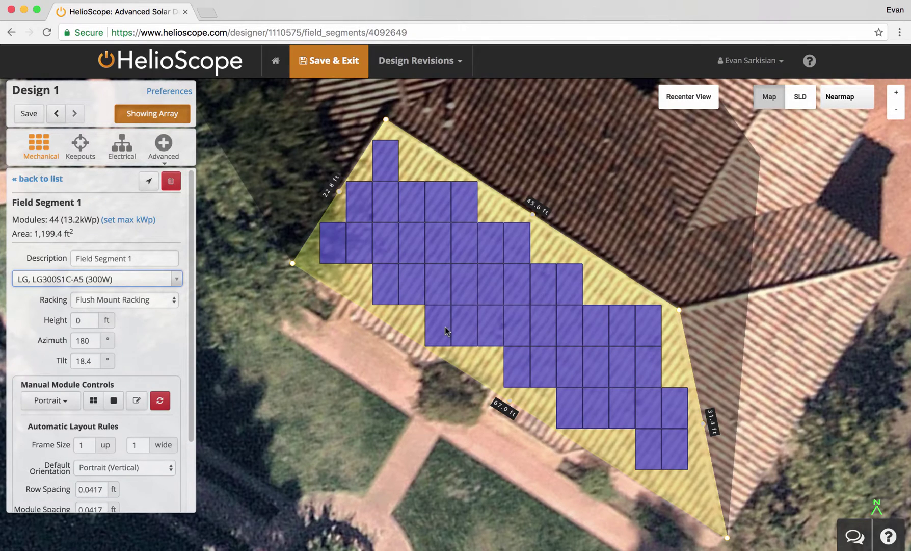
click(532, 217)
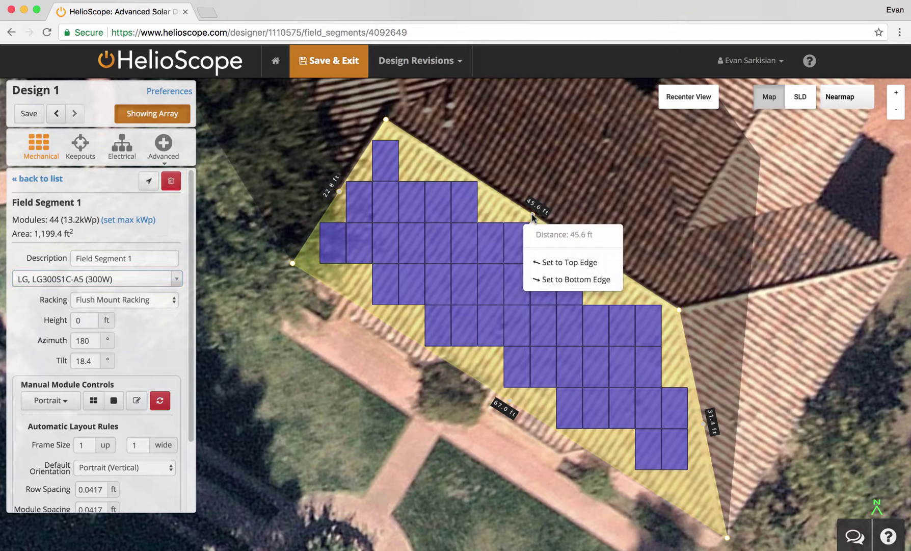
click(552, 263)
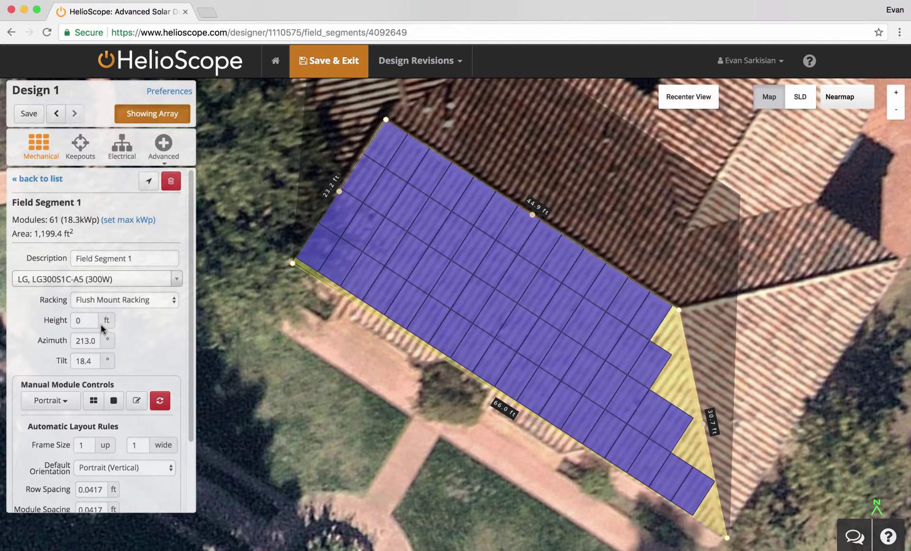
- Set the segment height to 9 ft, edit the tilt value, and return to top-down view
click(83, 320)
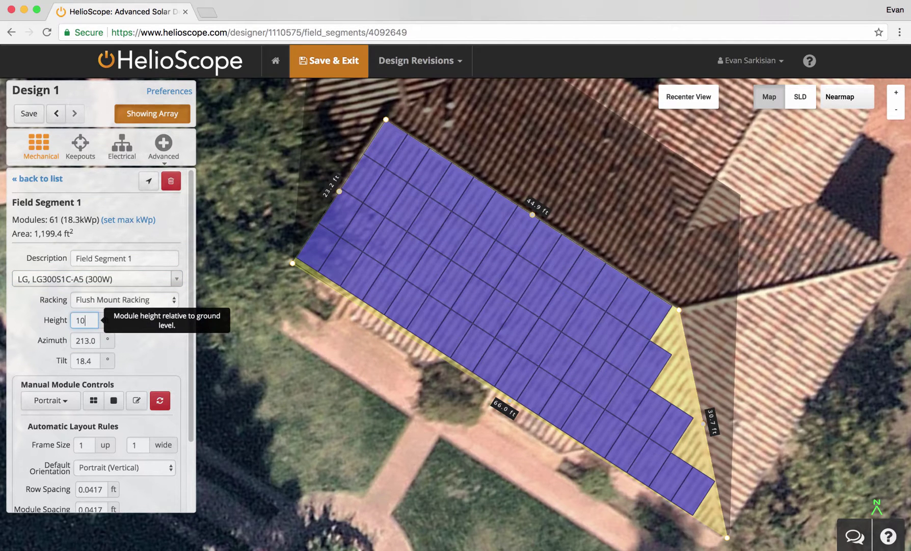
text(10)
drag(507, 321, 468, 229)
key(Down)
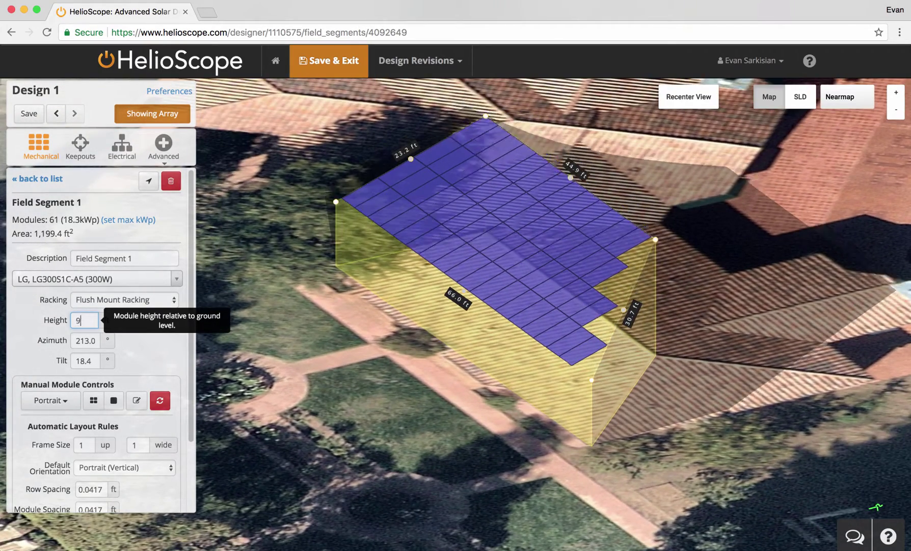
click(81, 359)
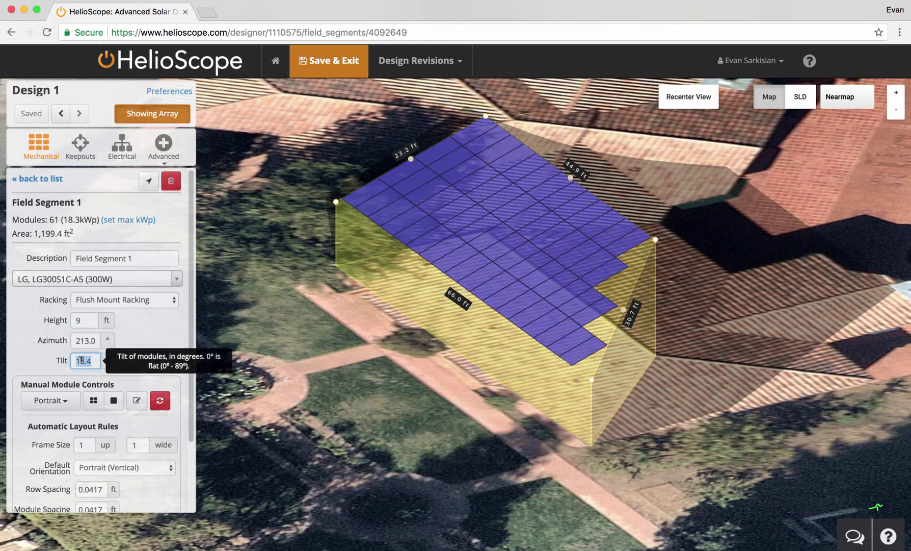
text(45)
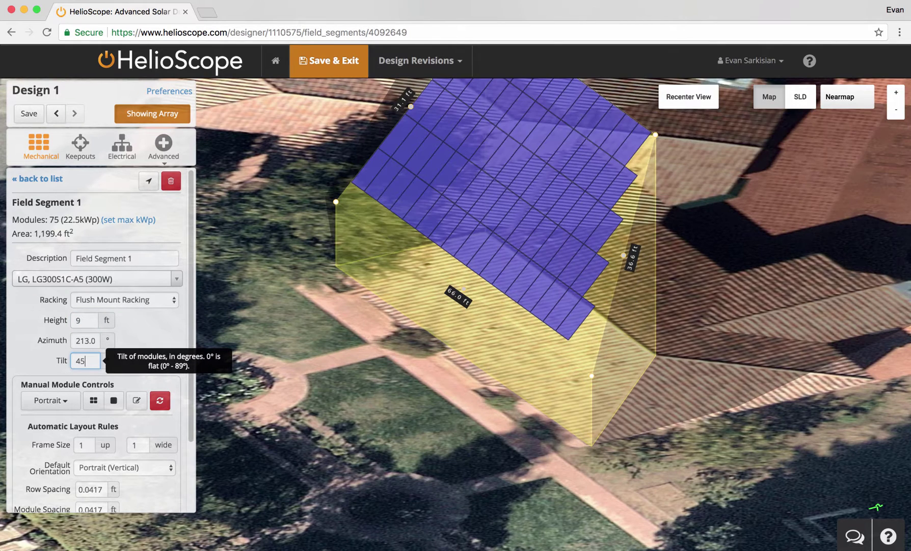
text(18.4)
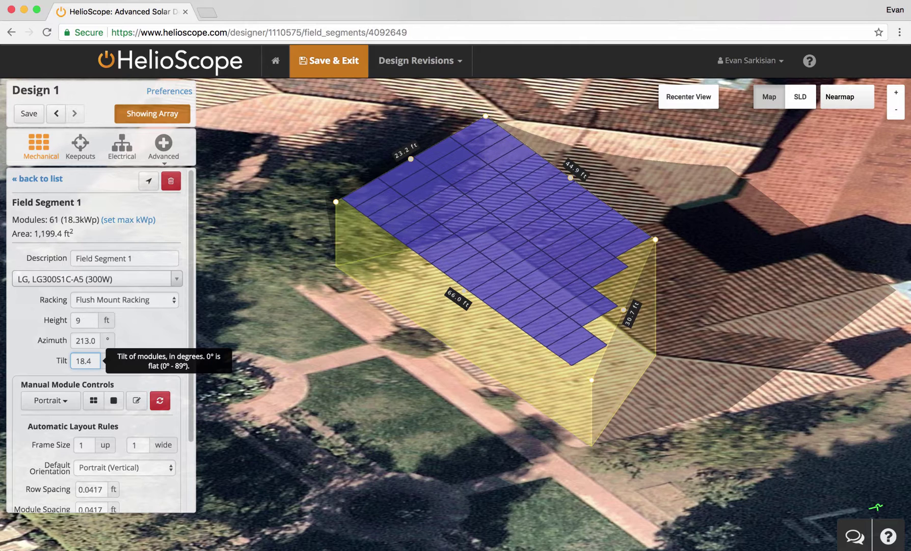
click(692, 105)
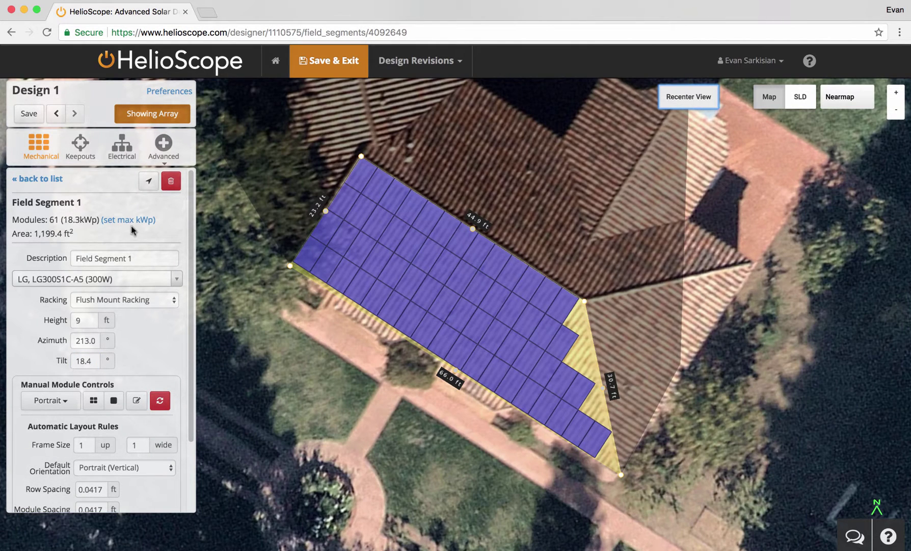
click(51, 177)
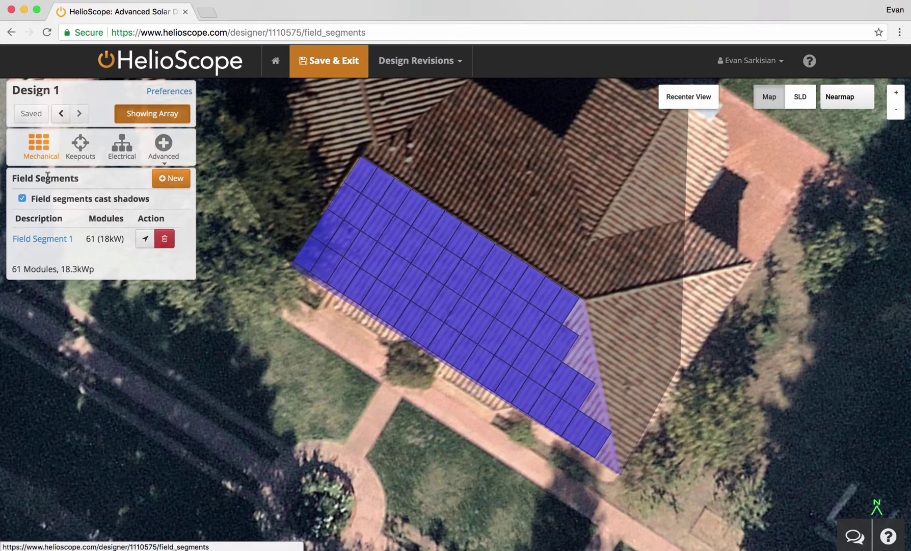
- Draw a triangular second field segment on the right roof face
click(171, 180)
click(584, 299)
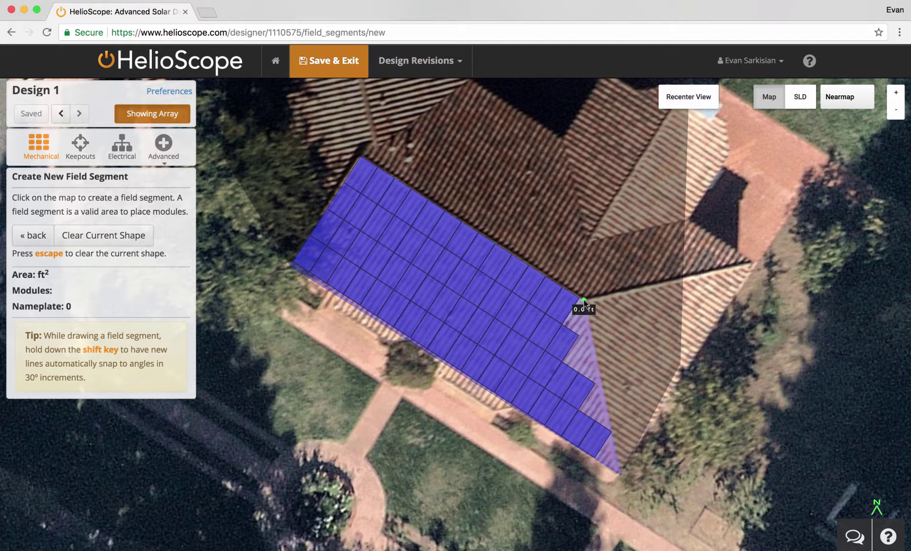
click(754, 263)
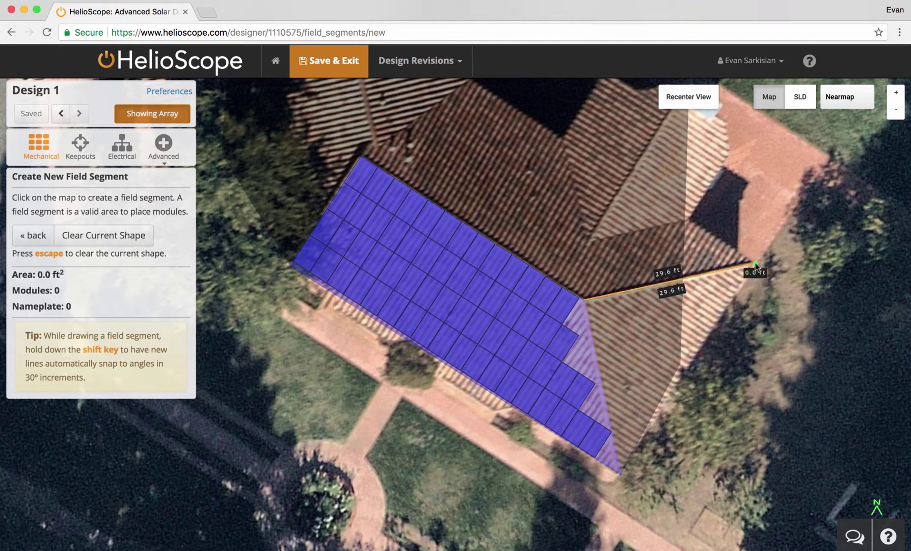
click(620, 473)
click(621, 473)
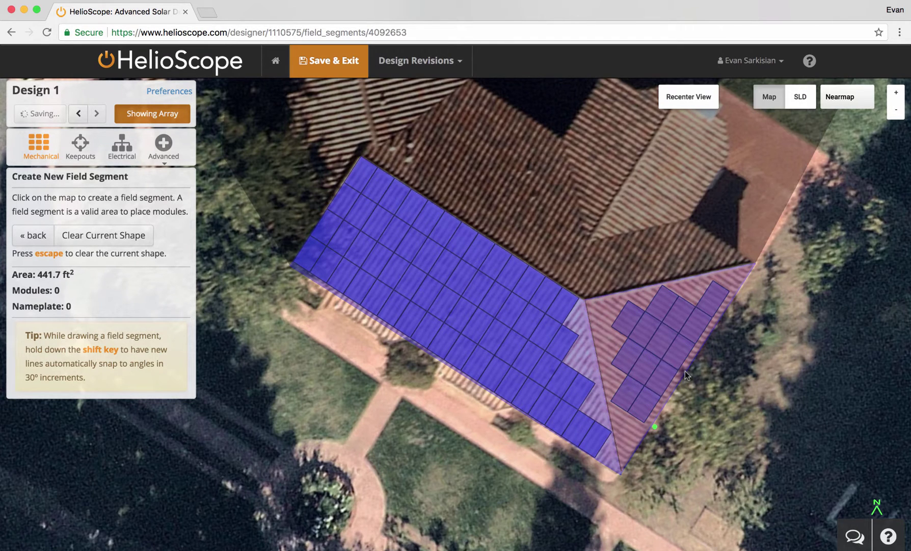
- Align its rows to the bottom edge, set height 10 ft, and use landscape modules
right_click(688, 370)
click(697, 432)
double_click(84, 320)
text(10)
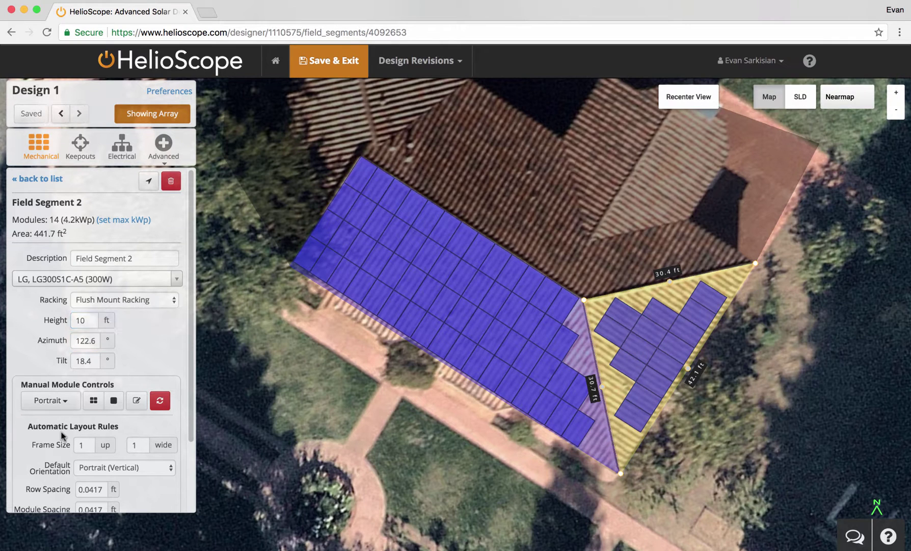
scroll(61, 434, down, 3)
click(108, 387)
click(101, 371)
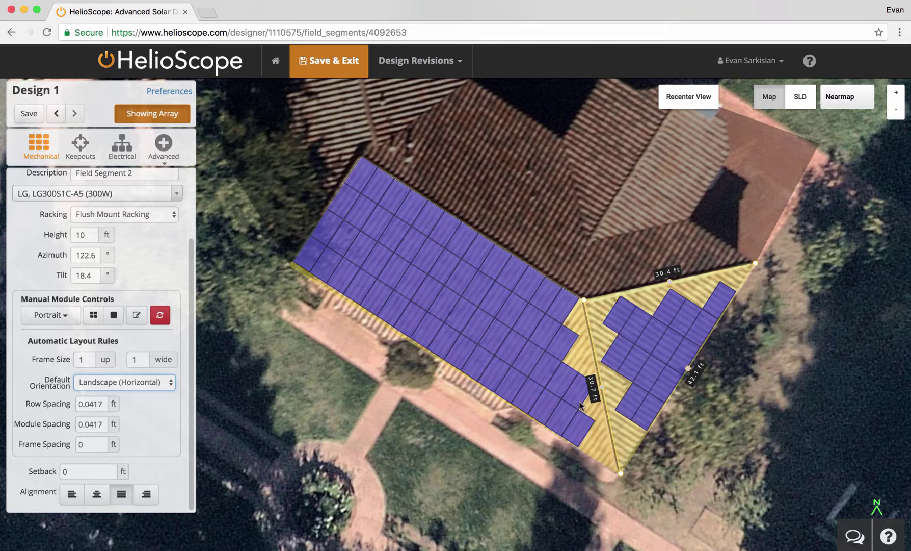
scroll(645, 361, up, 2)
- Set the second segment's module alignment to Center after trying another option
drag(638, 360, 498, 335)
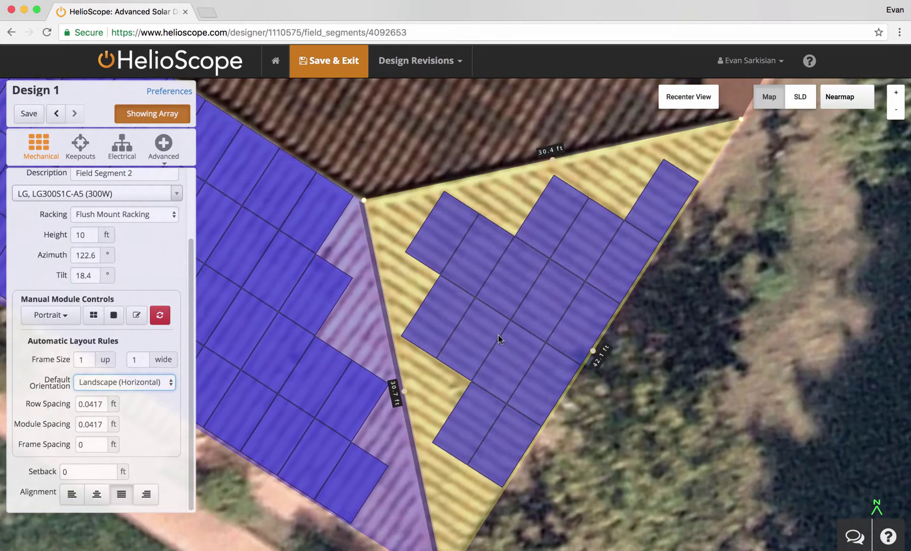
click(96, 501)
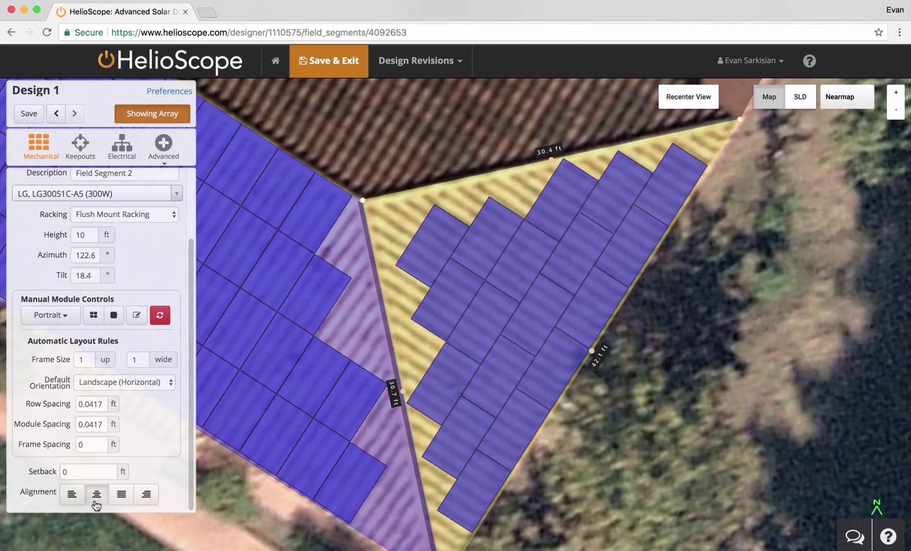
click(123, 498)
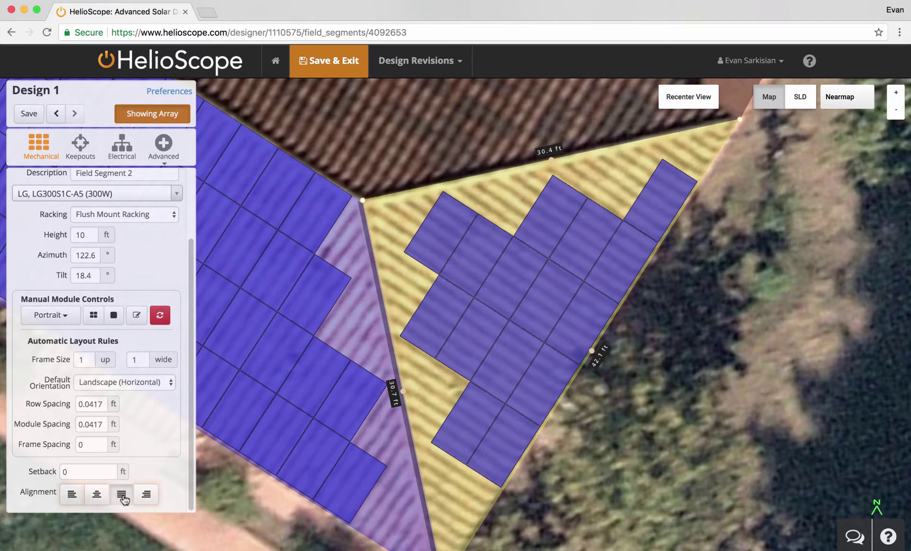
click(95, 496)
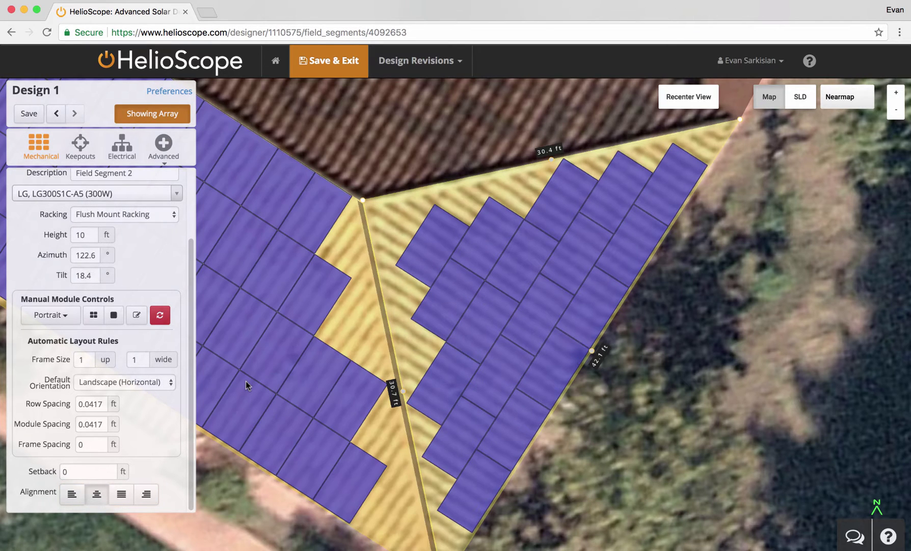
scroll(390, 385, down, 5)
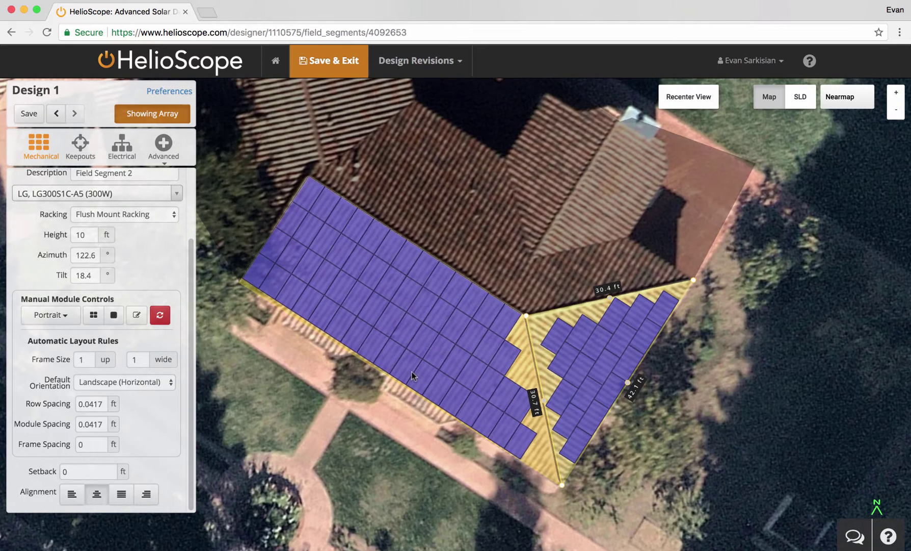
click(80, 144)
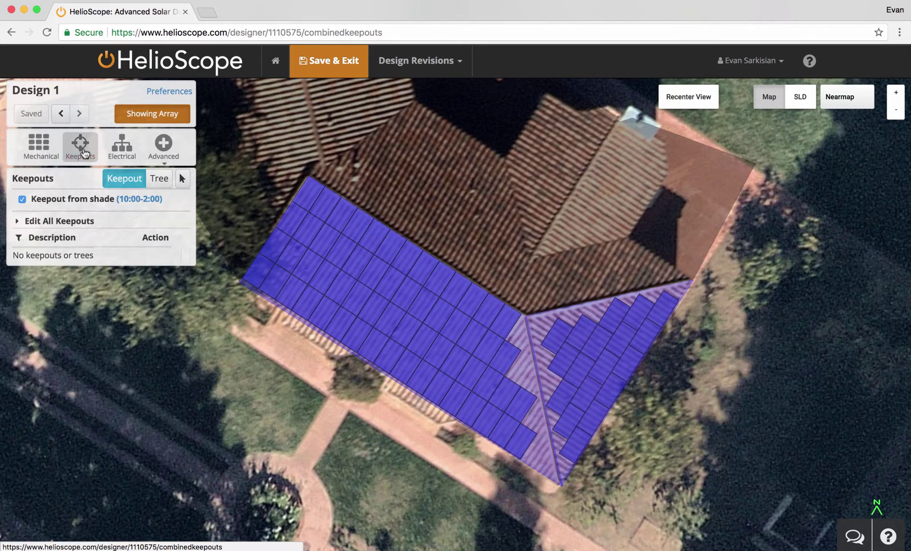
- Draw a keepout along the roof ridge with a 3 ft setback
click(310, 177)
double_click(528, 315)
text(3)
click(132, 121)
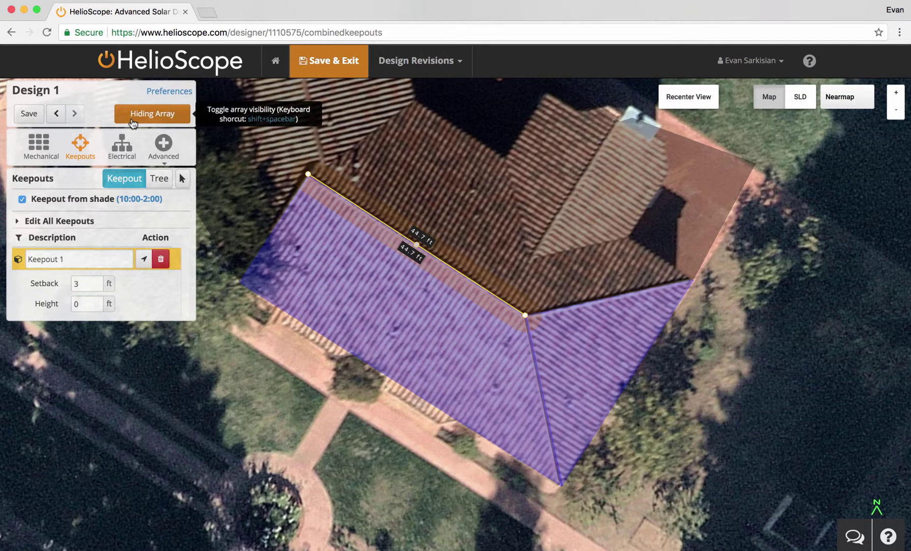
- Draw a triangular vent keepout with 0.5 ft setback and 2 ft height
scroll(296, 256, up, 2)
scroll(295, 255, up, 2)
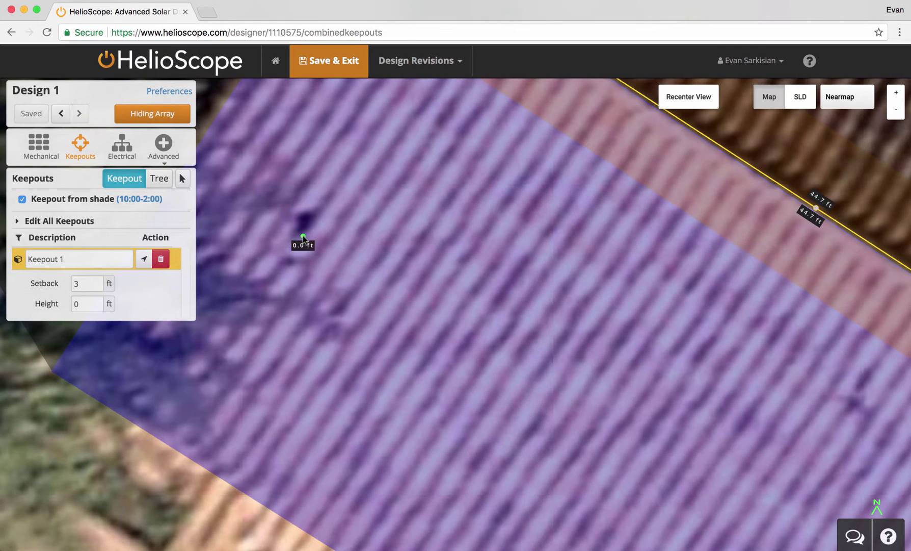
click(311, 251)
click(291, 254)
click(83, 304)
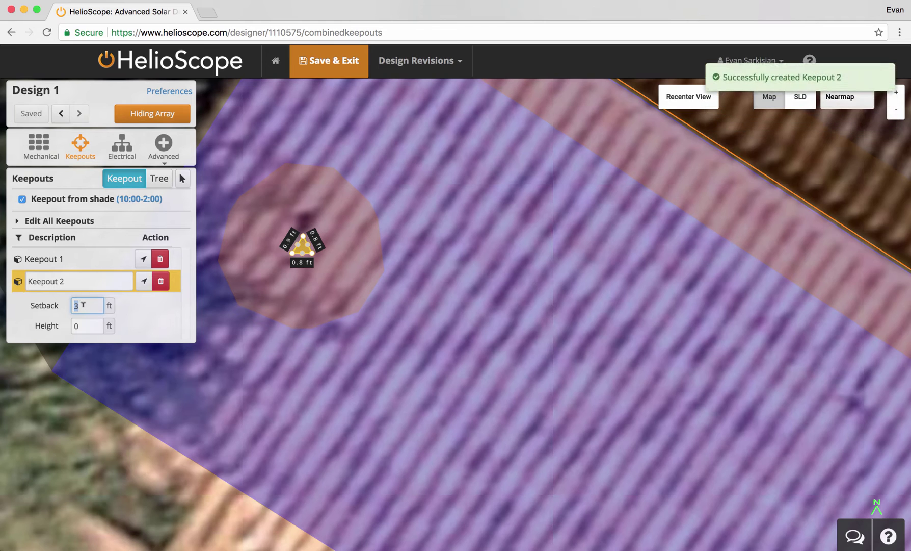
text(.5)
key(Tab)
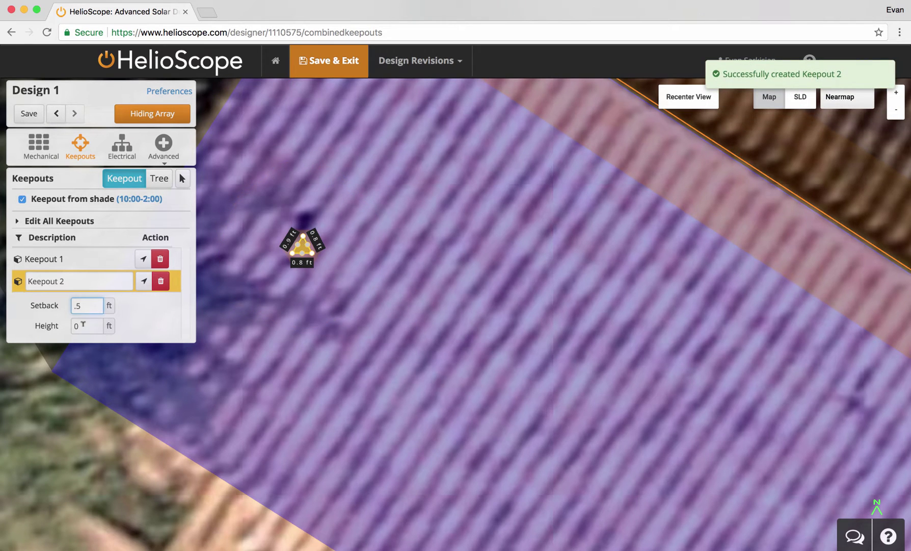
text(2)
- Place a copy of the vent keepout lower on the roof and paste another
click(182, 178)
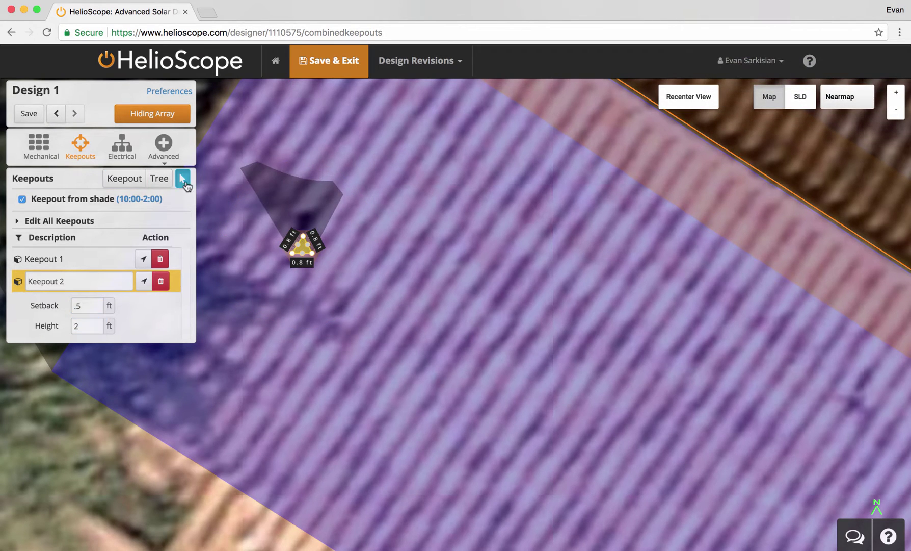
drag(301, 245, 659, 398)
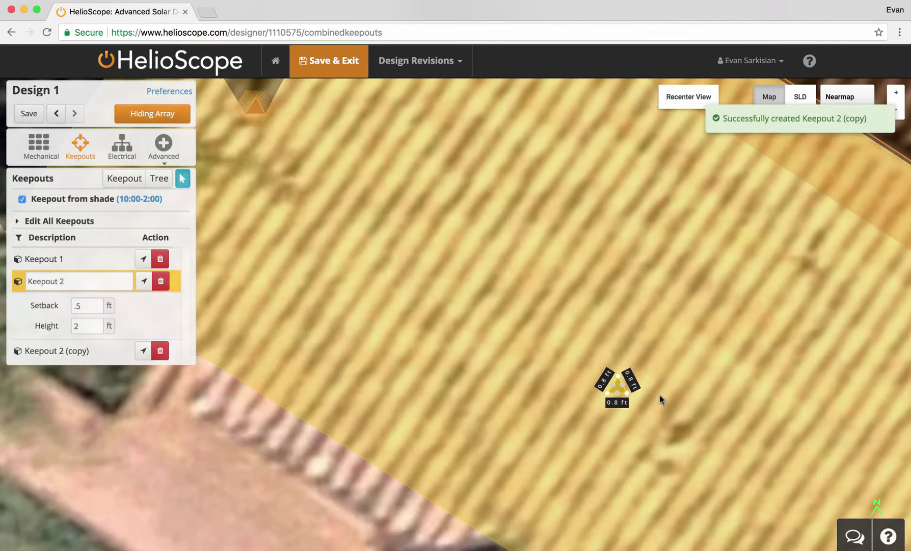
scroll(660, 394, down, 2)
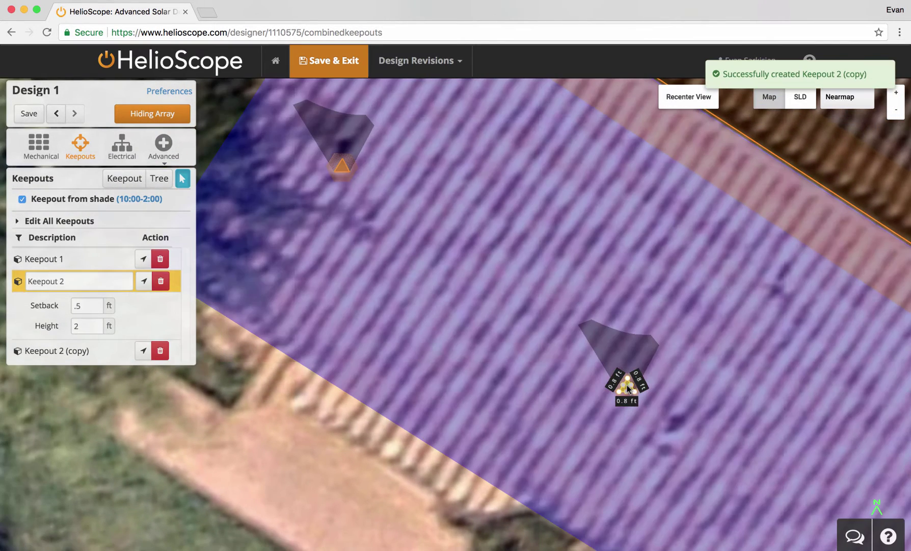
drag(628, 389, 669, 435)
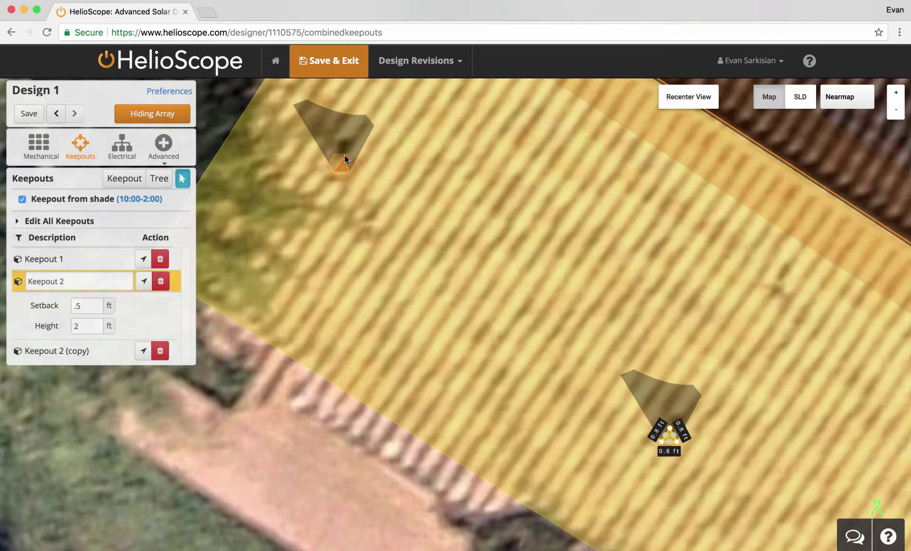
click(345, 166)
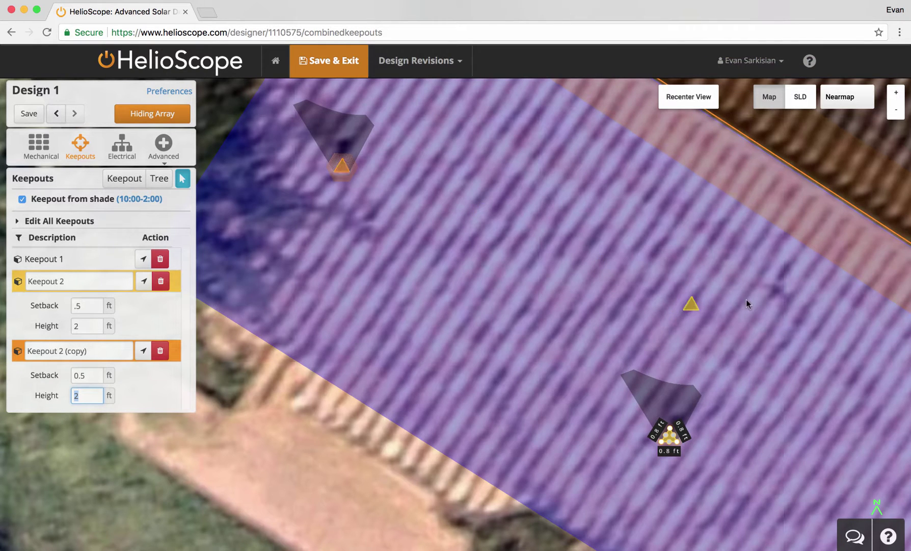
key(ctrl+v)
- Paste further vent keepout copies across the roof, including the right roof face
drag(795, 341, 395, 137)
click(381, 85)
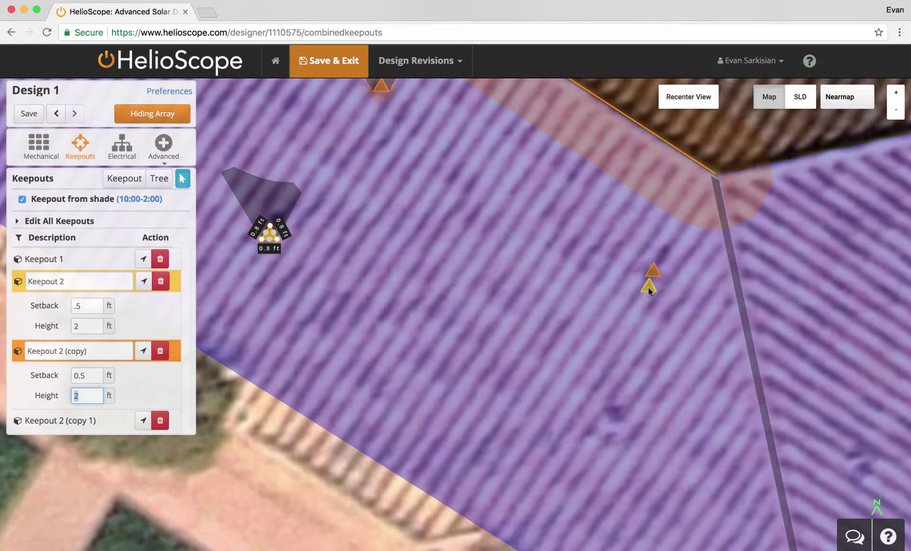
key(ctrl+v)
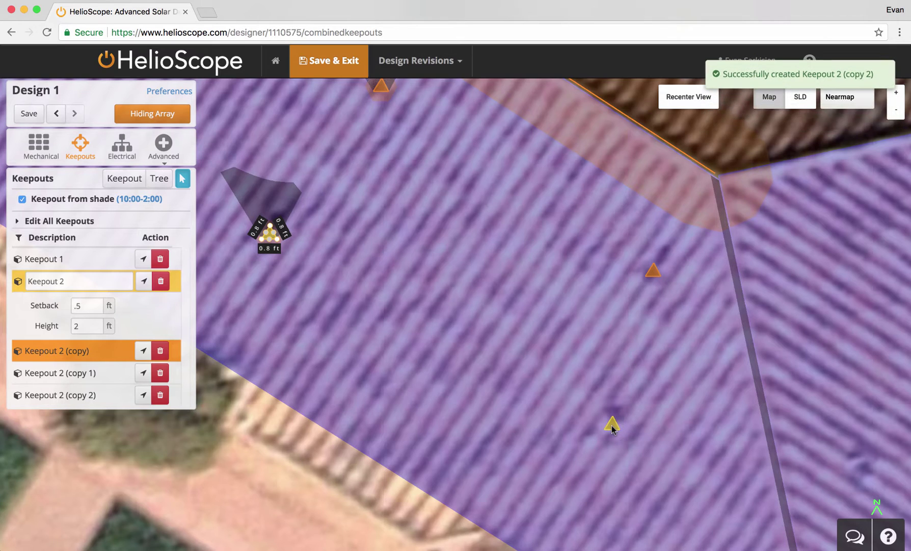
key(ctrl+v)
scroll(552, 347, down, 3)
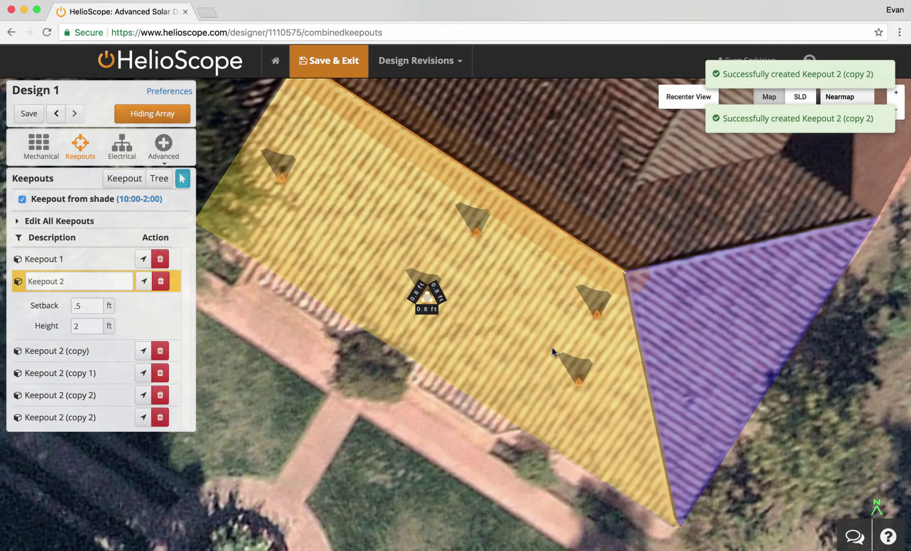
click(579, 380)
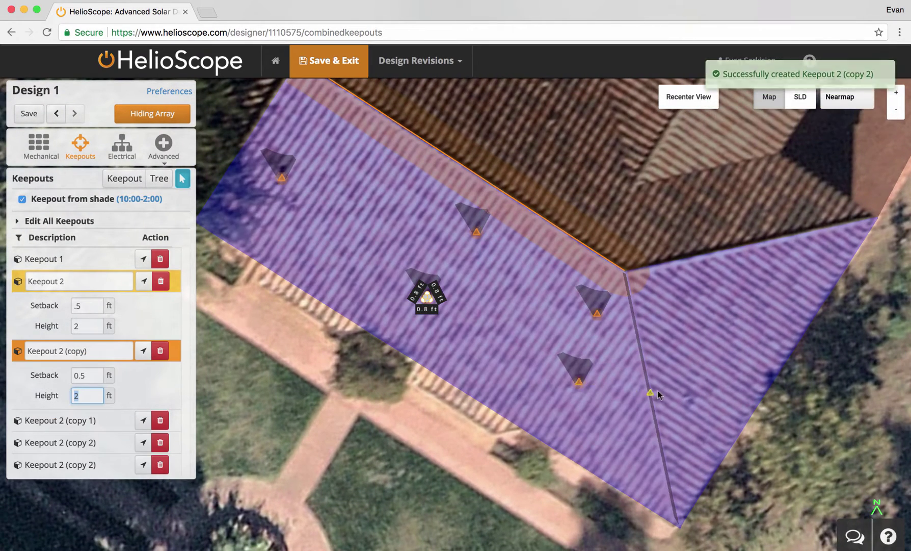
click(691, 406)
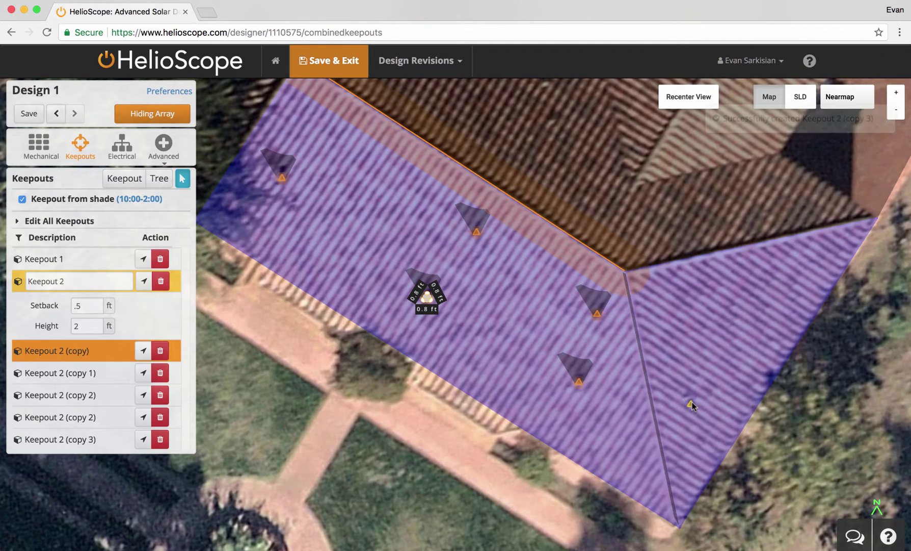
drag(324, 239, 586, 331)
click(162, 184)
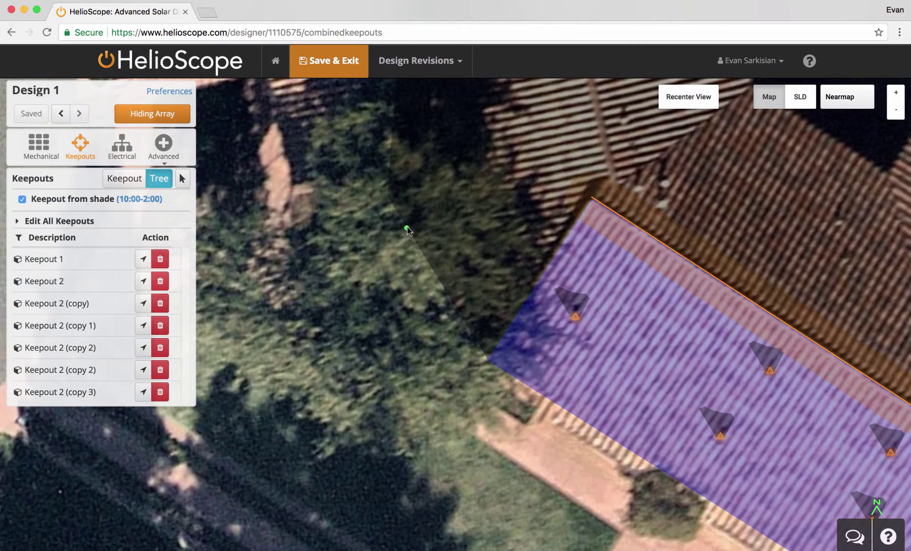
- Add a spherical tree over the canopy beside the house, 33 ft tall
click(410, 219)
drag(409, 218, 471, 282)
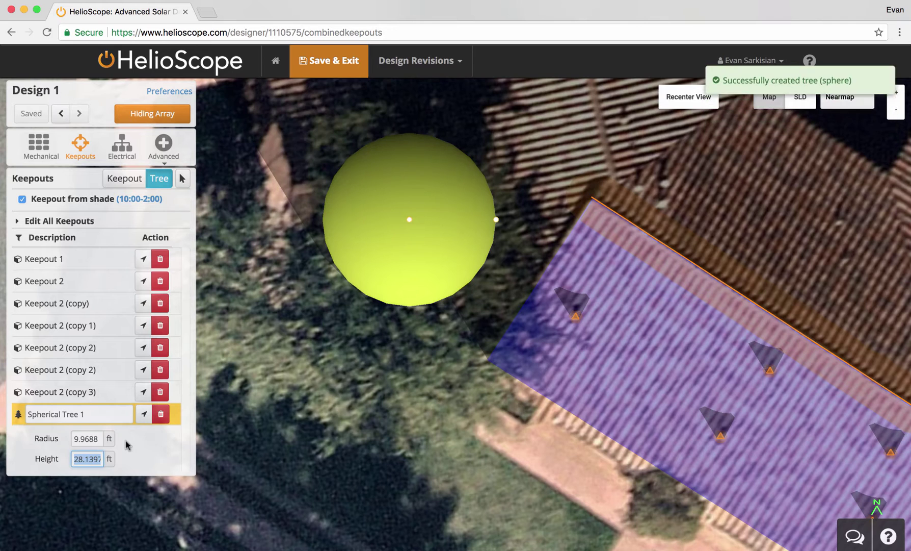
text(33)
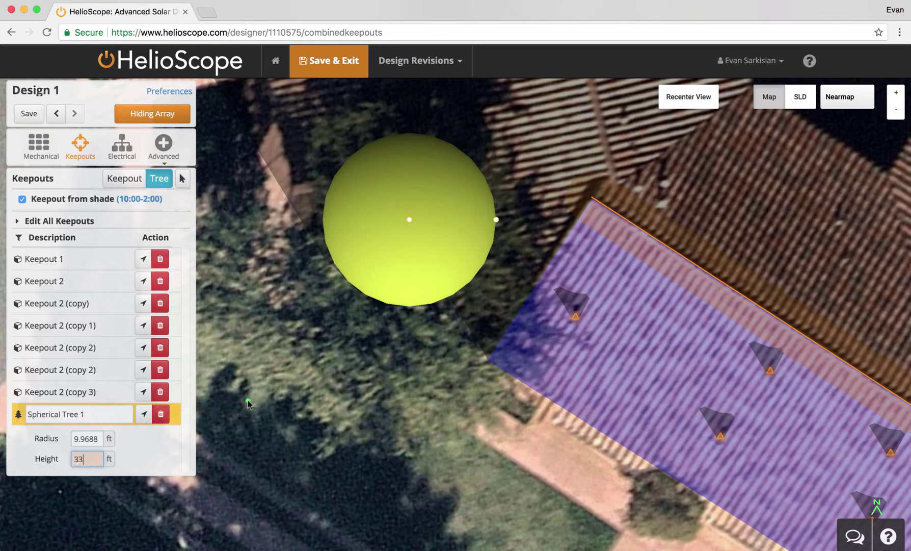
drag(357, 364, 394, 372)
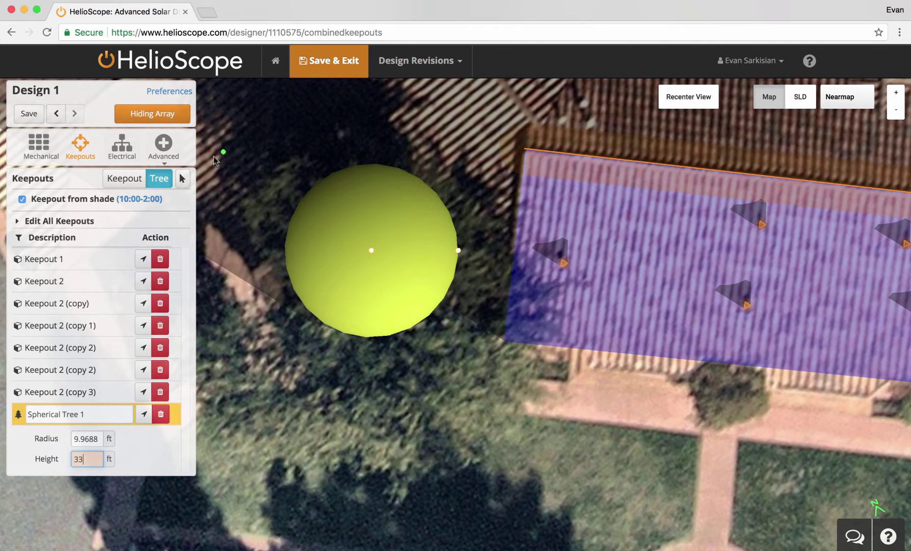
- Copy the tree beside the first one and set its height to about 26.9 ft
click(182, 178)
drag(374, 261, 391, 438)
drag(567, 458, 484, 355)
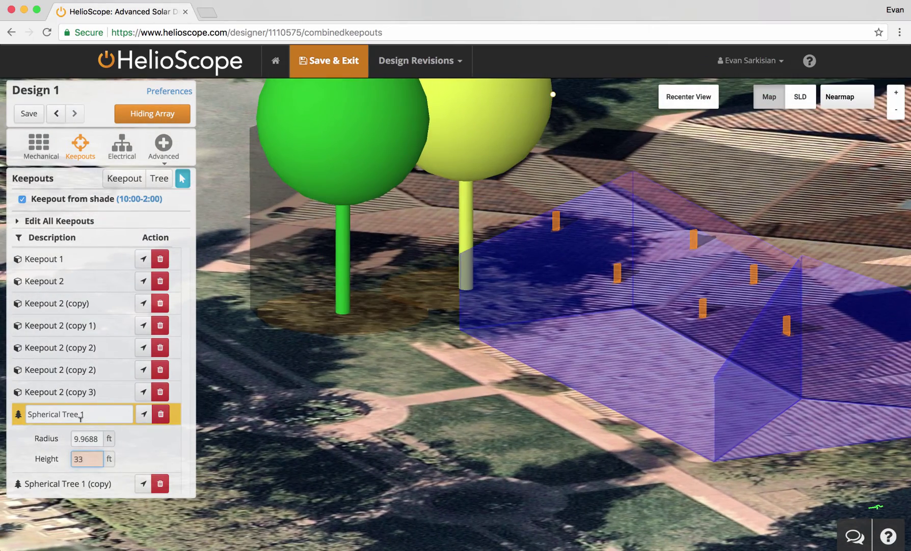
click(80, 484)
text(2)
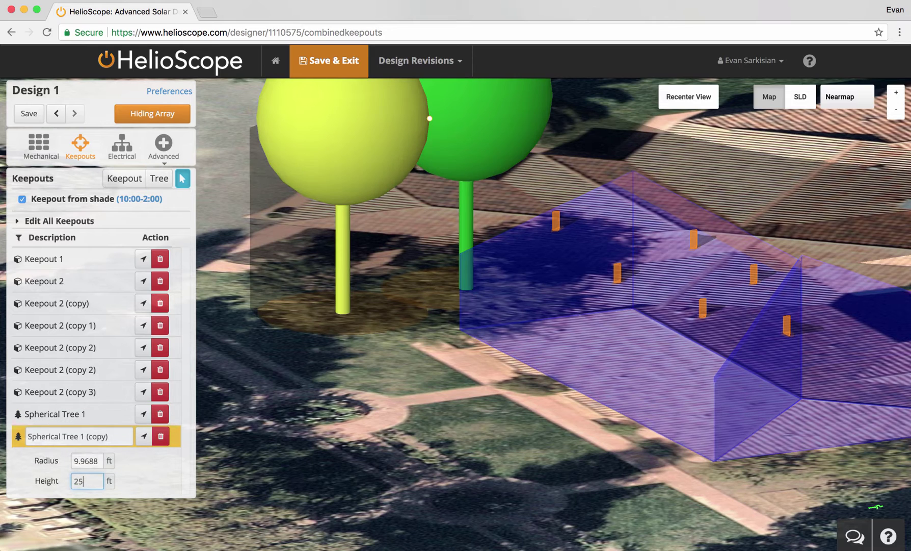
text(5)
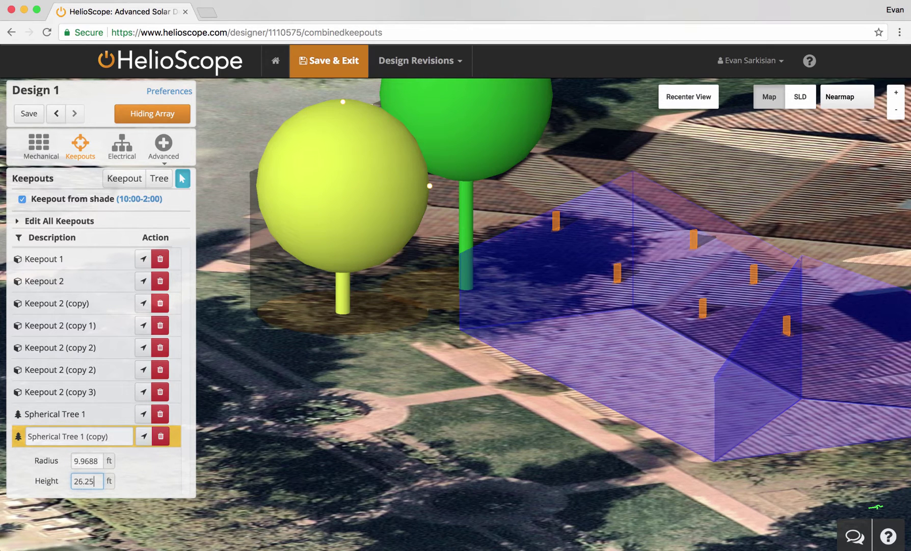
mouse_move(343, 93)
mouse_down()
mouse_move(343, 106)
mouse_move(338, 85)
mouse_up()
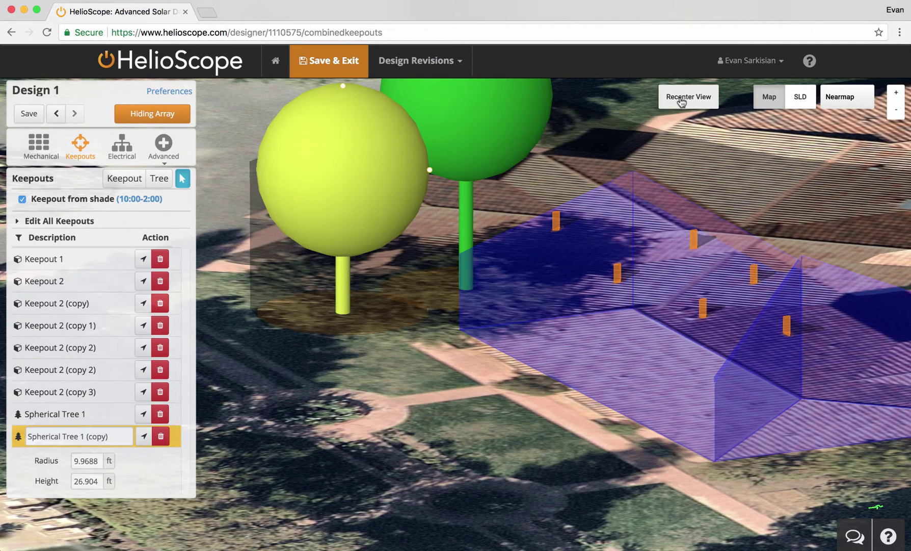
click(682, 102)
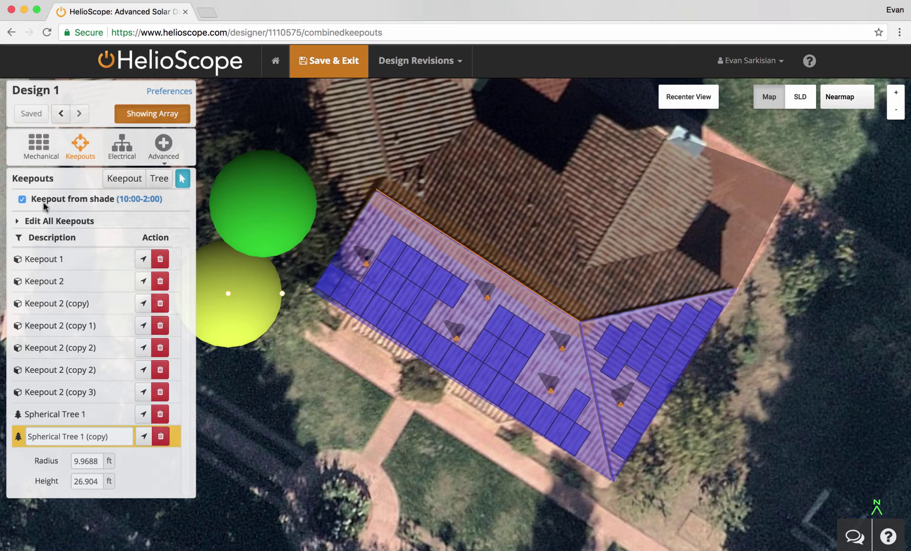
- Calculate module shading and remove the 9 modules above a 15% shade cutoff
click(22, 199)
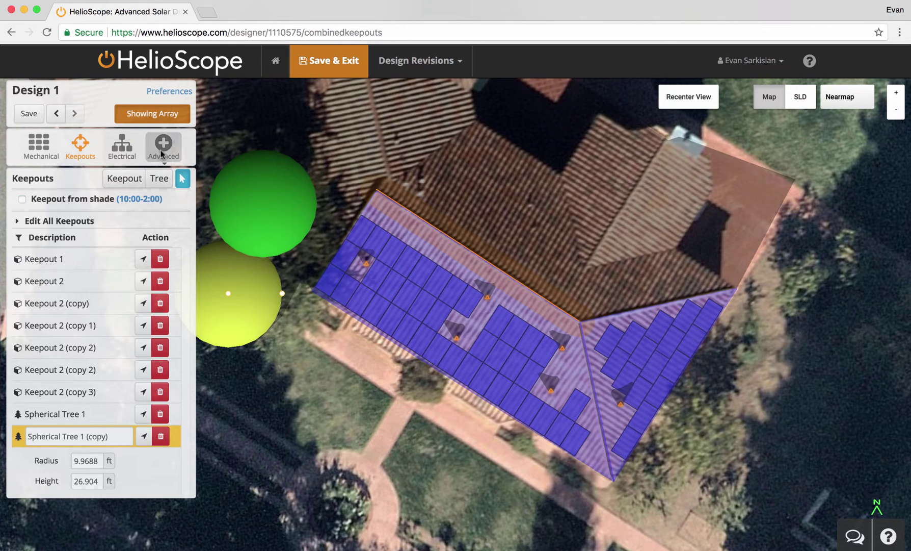
click(164, 151)
click(166, 166)
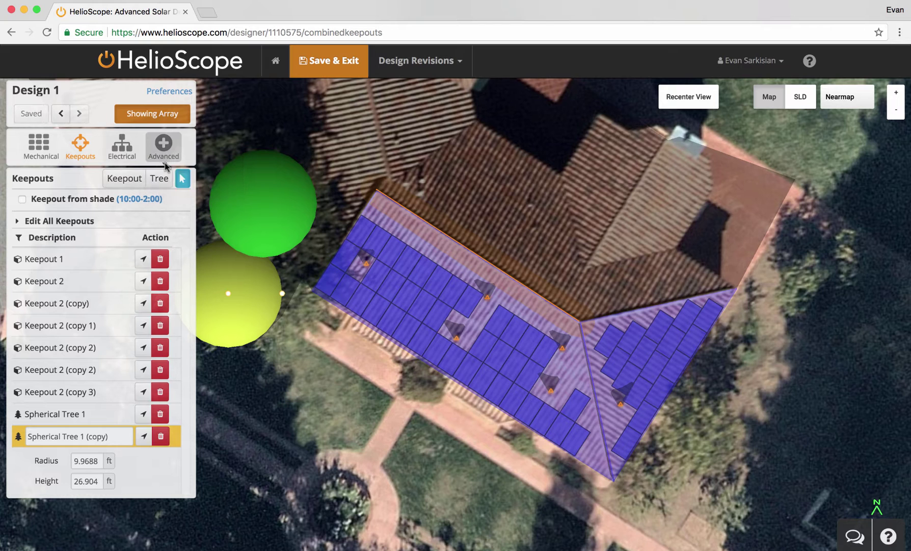
click(134, 301)
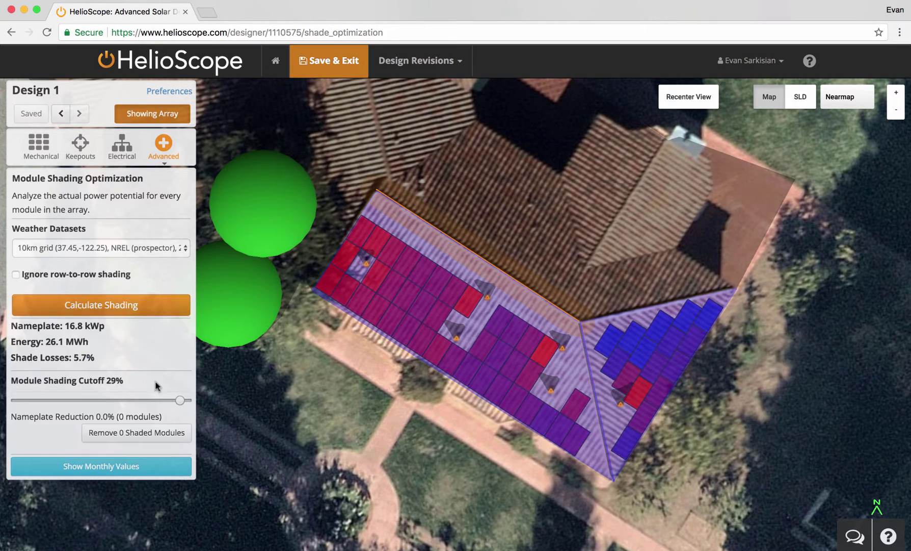
drag(179, 400, 105, 399)
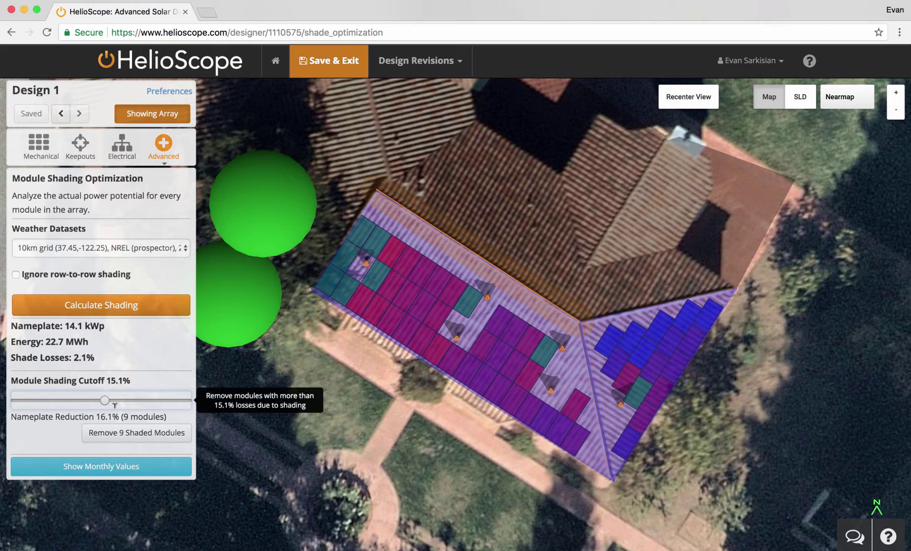
click(138, 432)
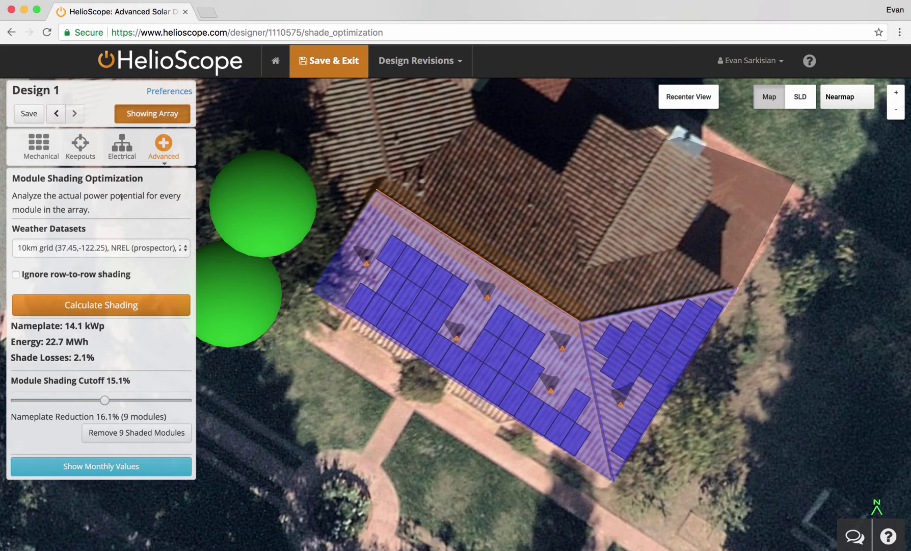
- Drag a roof keepout's corners to reshape it so the array re-fills
click(90, 159)
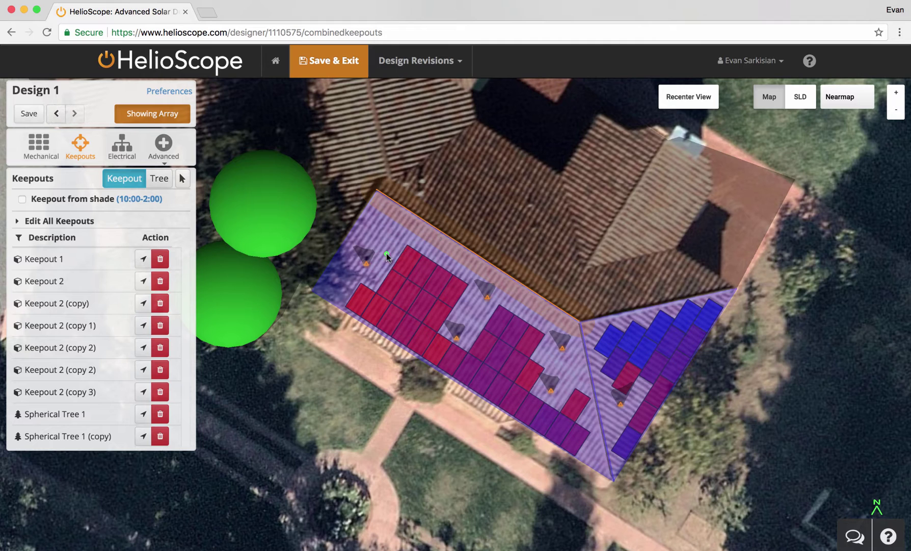
drag(357, 297, 388, 255)
drag(564, 385, 576, 401)
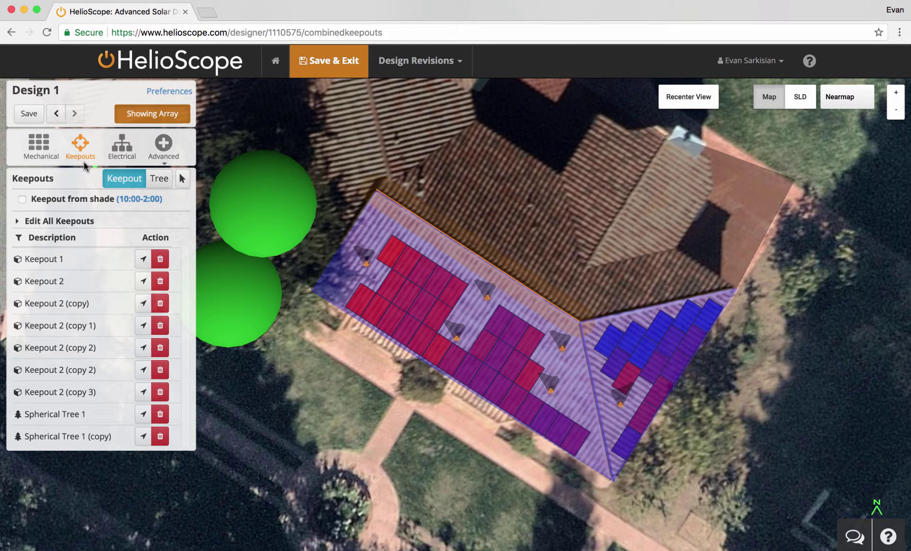
click(46, 153)
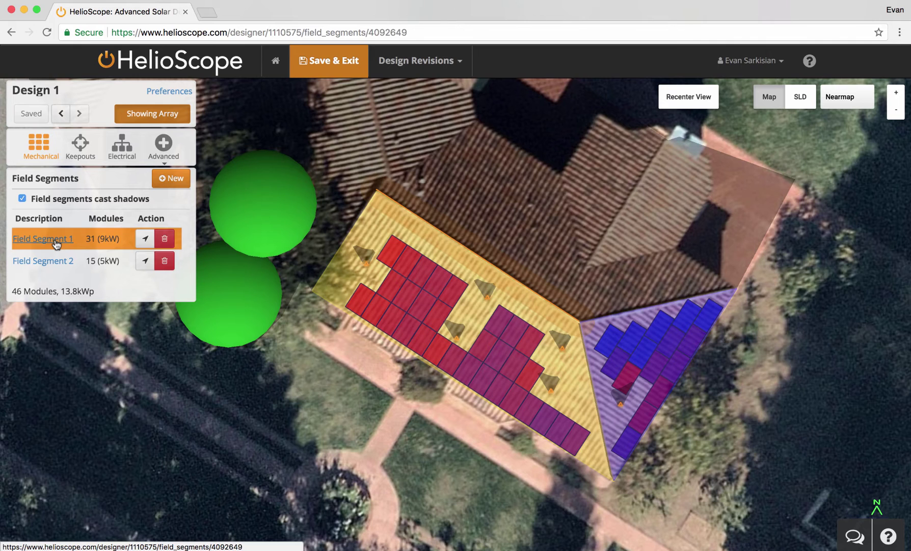
- Add one landscape module by hand to Field Segment 1
click(56, 244)
click(56, 400)
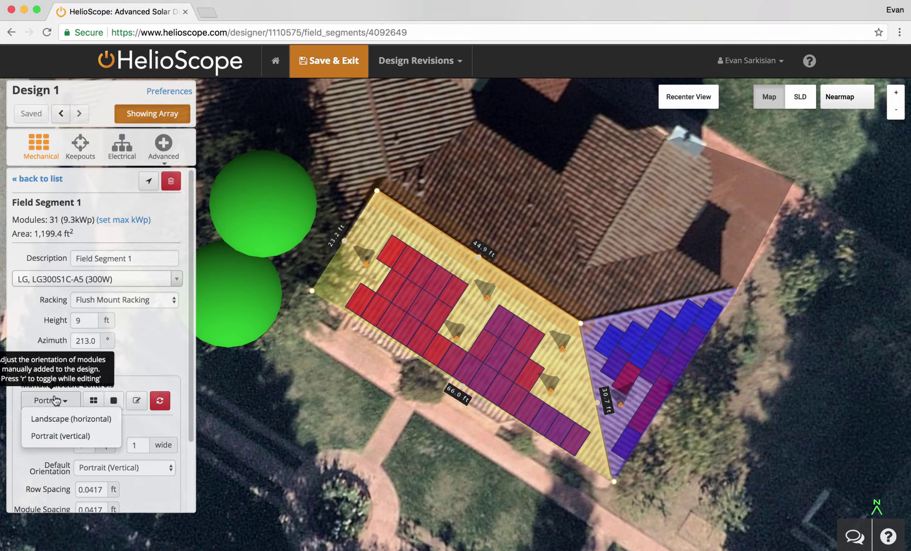
click(60, 419)
click(114, 400)
click(569, 404)
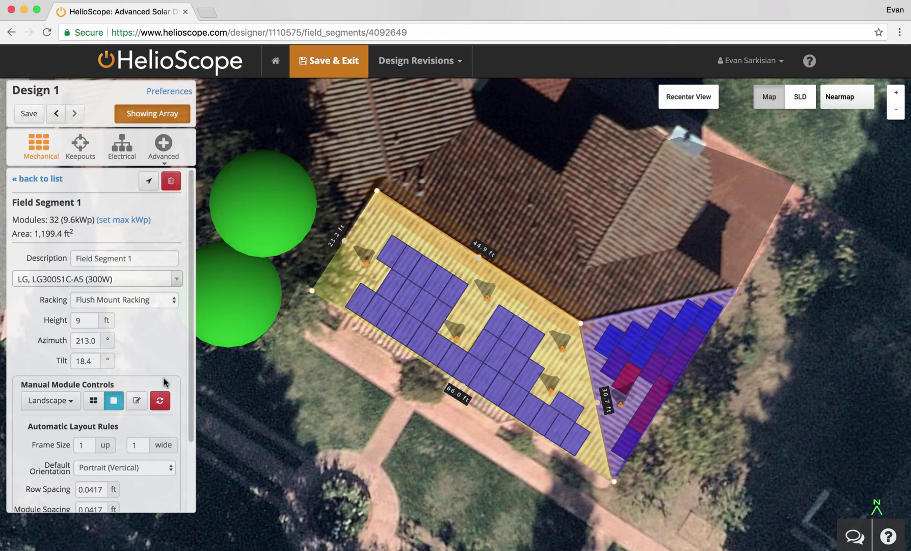
click(136, 401)
drag(392, 252, 420, 266)
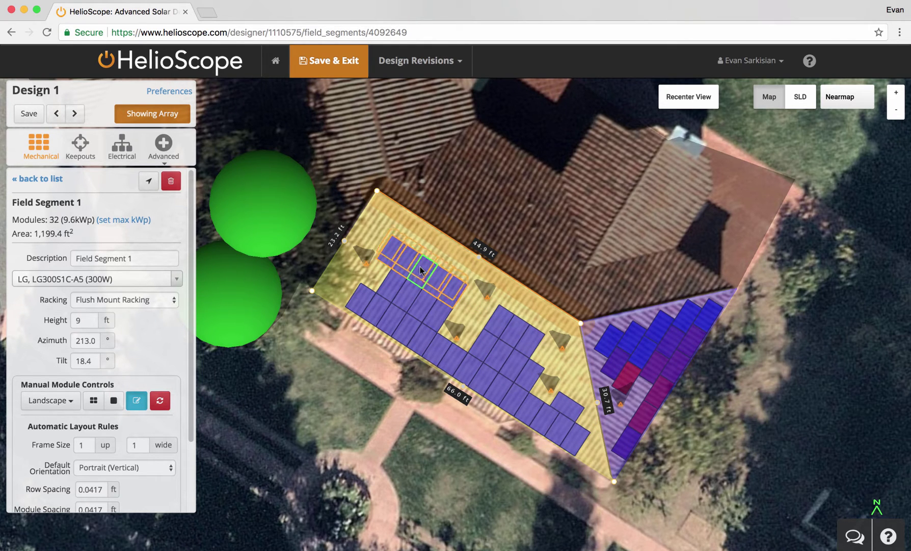
- Auto-size microinverters per branch to 16 and save the design
click(132, 160)
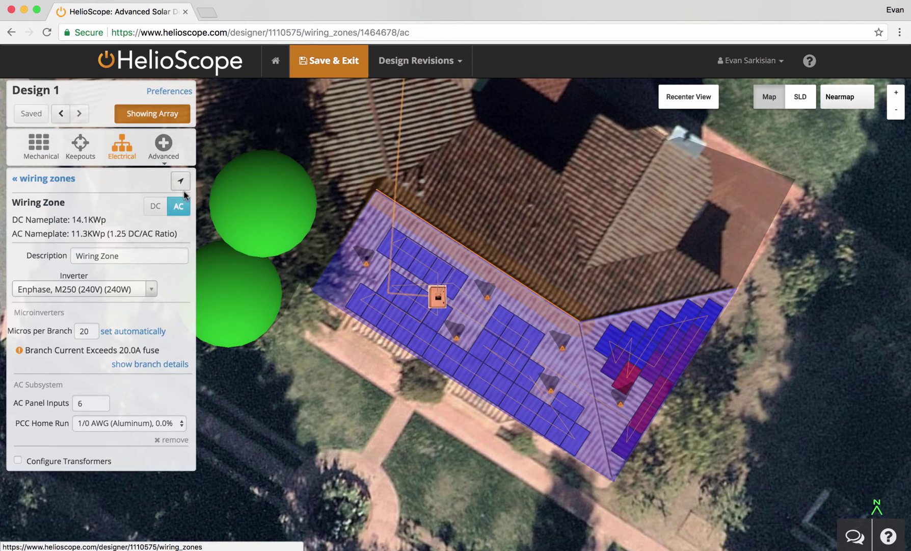
click(132, 332)
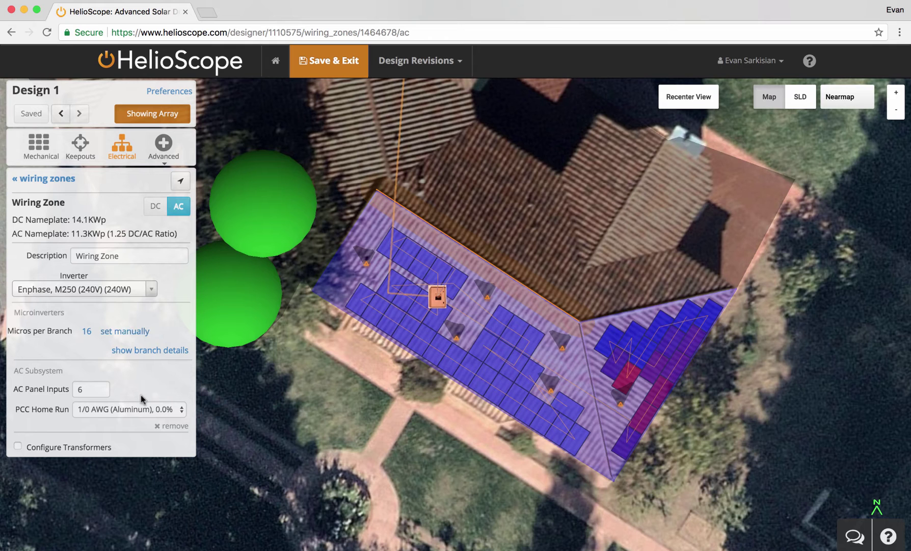
click(328, 69)
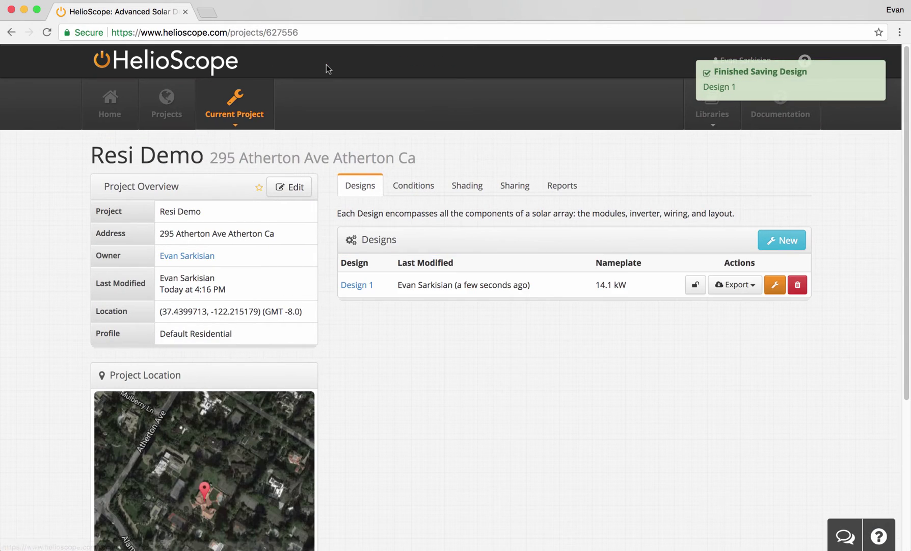
- Export Design 1 as CAD files and locate helioscope_design_1110575.dxf in the download
click(724, 285)
click(728, 301)
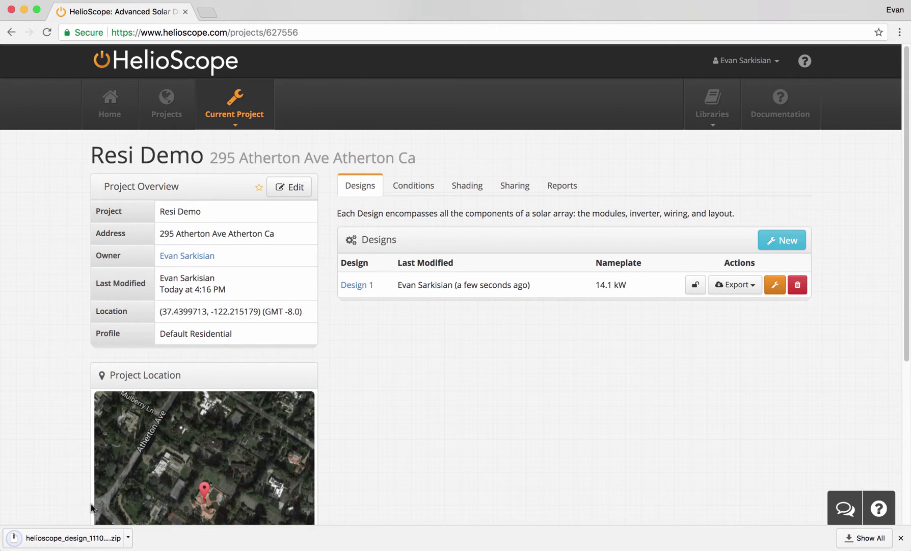
click(76, 541)
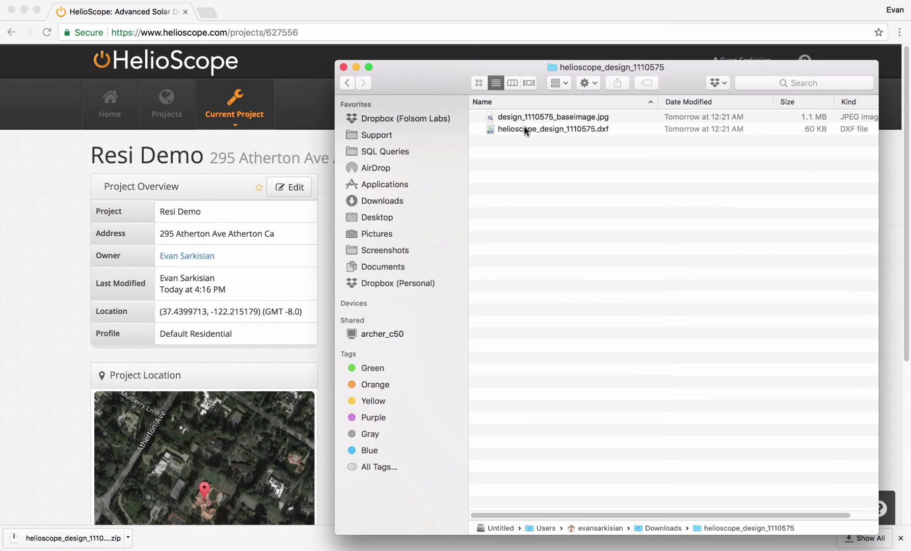
click(525, 131)
- Open the DXF in DraftSight, turn off the Imagery layer, and view the model in 3-D
double_click(525, 131)
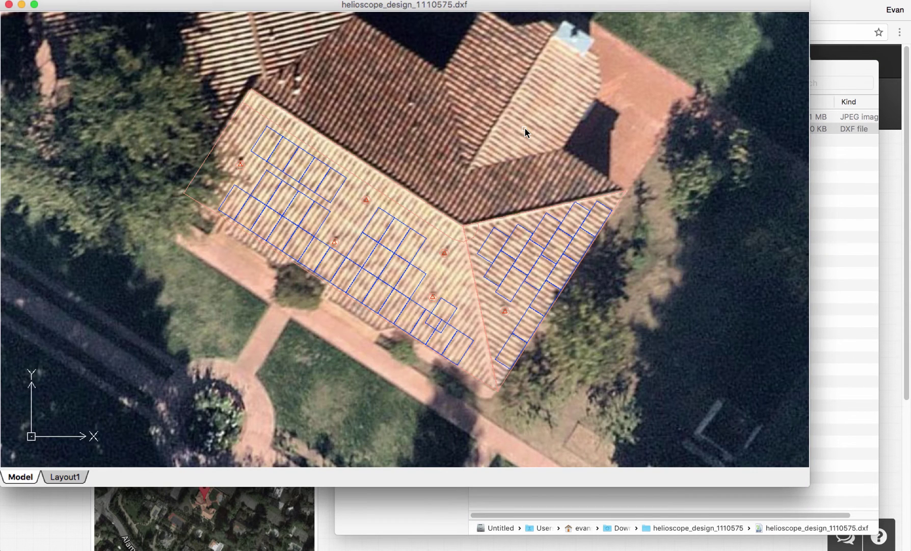
click(230, 1)
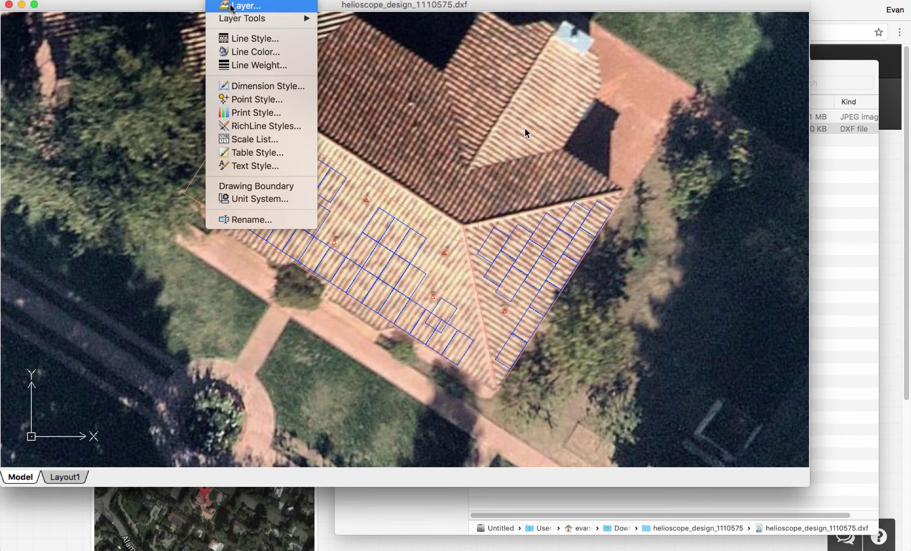
click(232, 6)
scroll(126, 127, up, 3)
click(121, 176)
click(398, 279)
mouse_move(335, 253)
mouse_down()
mouse_move(362, 269)
mouse_move(368, 146)
mouse_move(397, 157)
mouse_move(367, 142)
mouse_up()
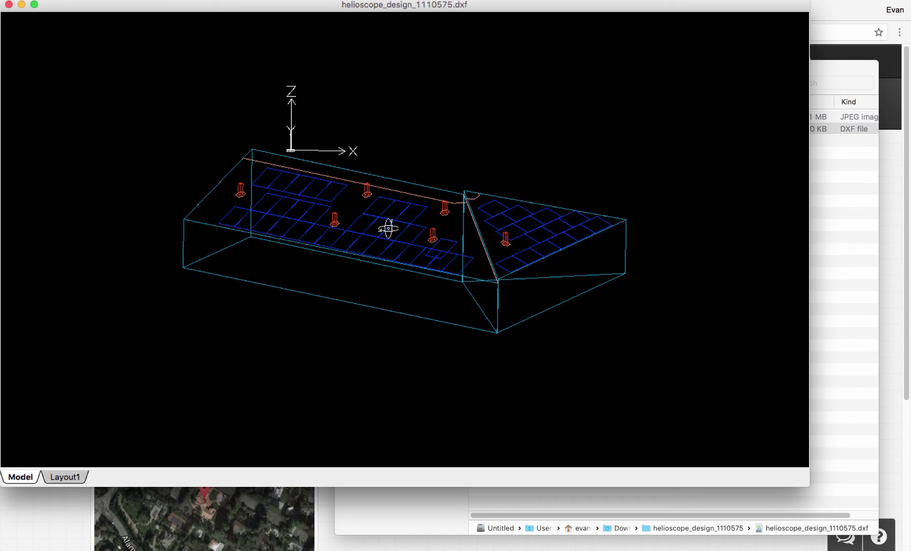
scroll(388, 229, up, 5)
scroll(380, 227, up, 5)
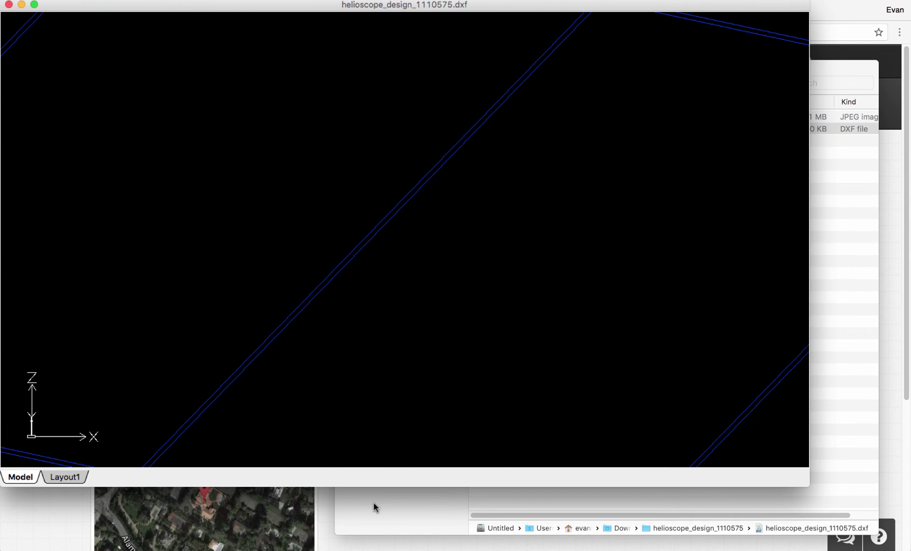
click(320, 526)
- Simulate Design 1 and open its production report showing 21.81 MWh annual energy
click(557, 189)
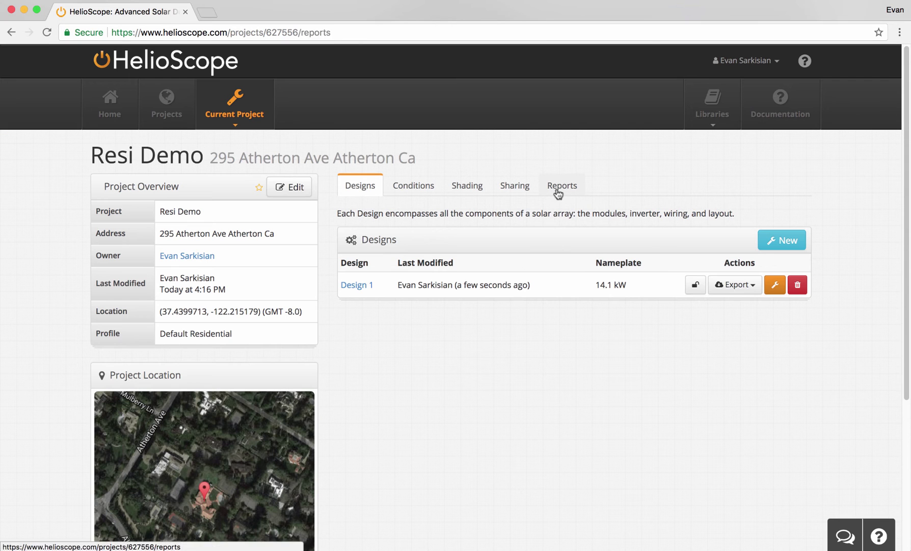
click(678, 295)
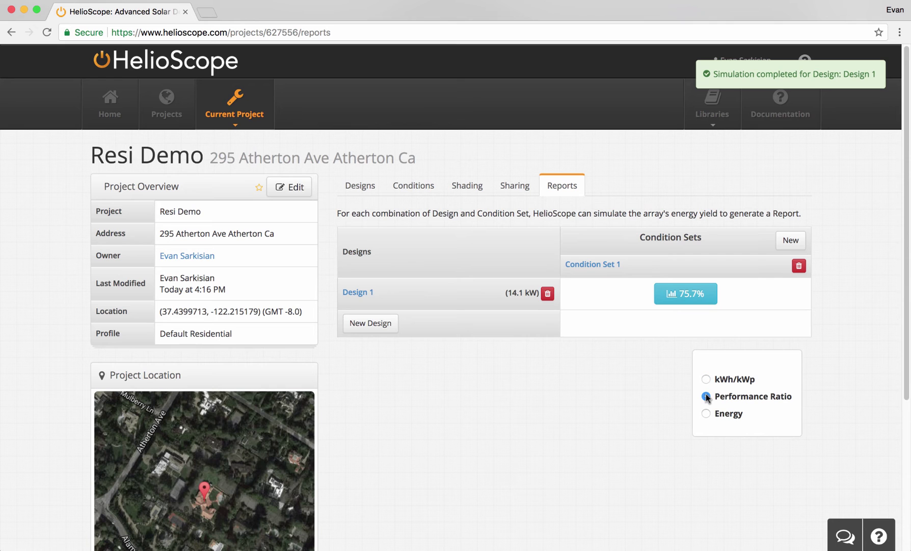
click(707, 413)
click(678, 294)
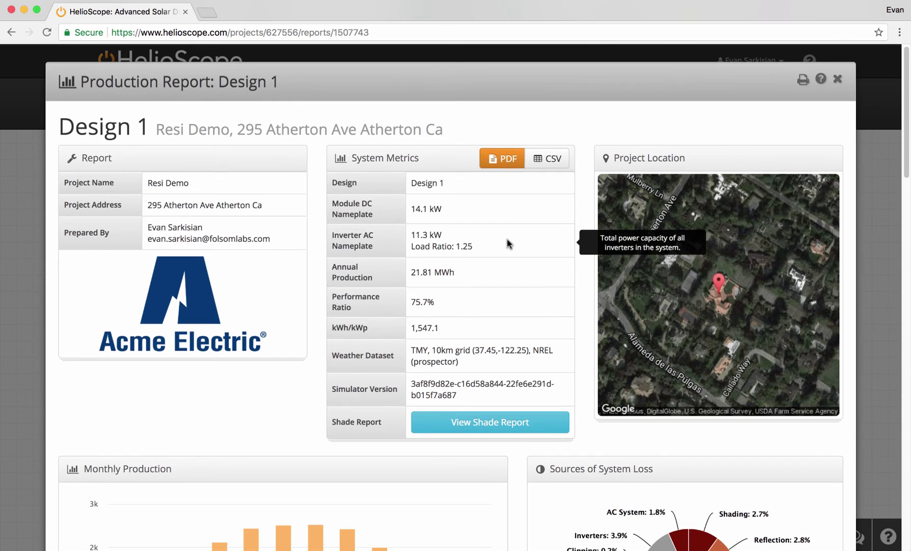
- Review the Design 1 production report (14.1 kW, 21.8 MWh): monthly bars, losses, components, field segments
scroll(508, 239, down, 2)
scroll(507, 240, down, 5)
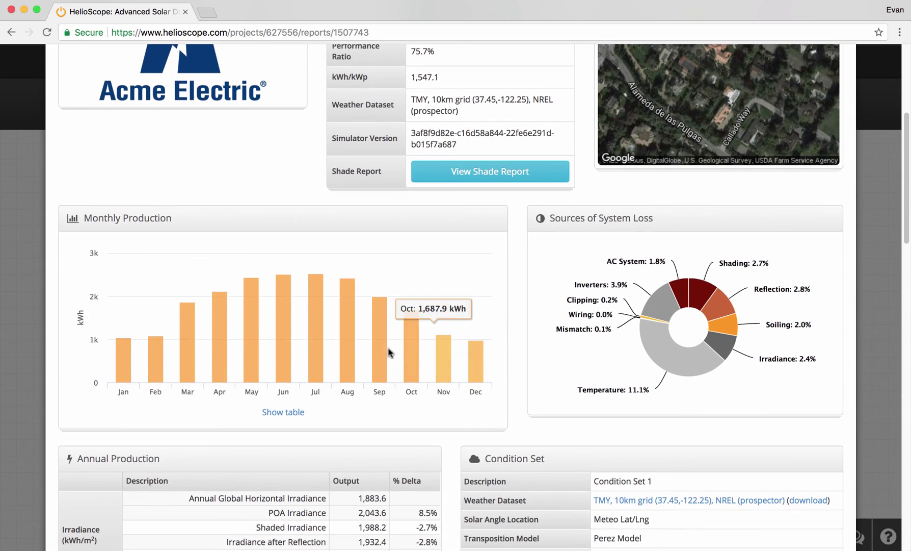
mouse_move(255, 350)
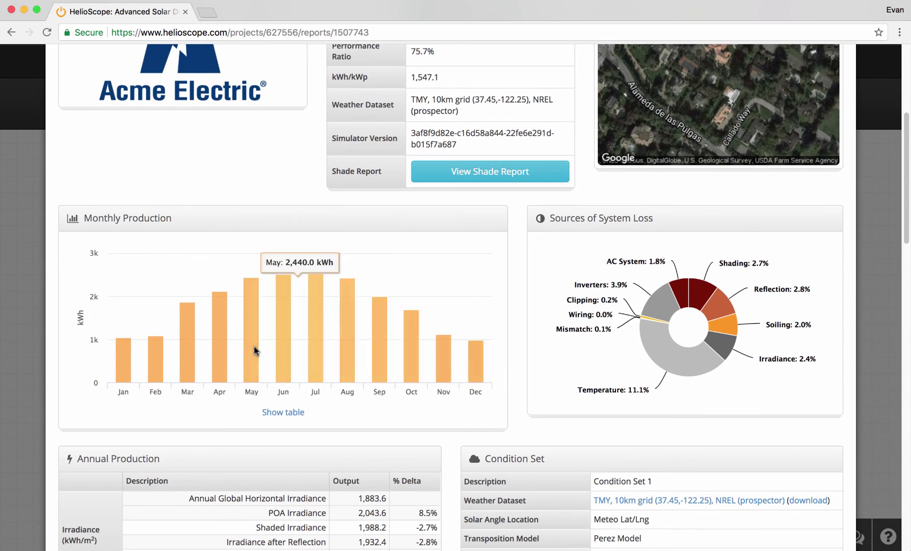
scroll(479, 366, down, 1)
scroll(479, 364, down, 15)
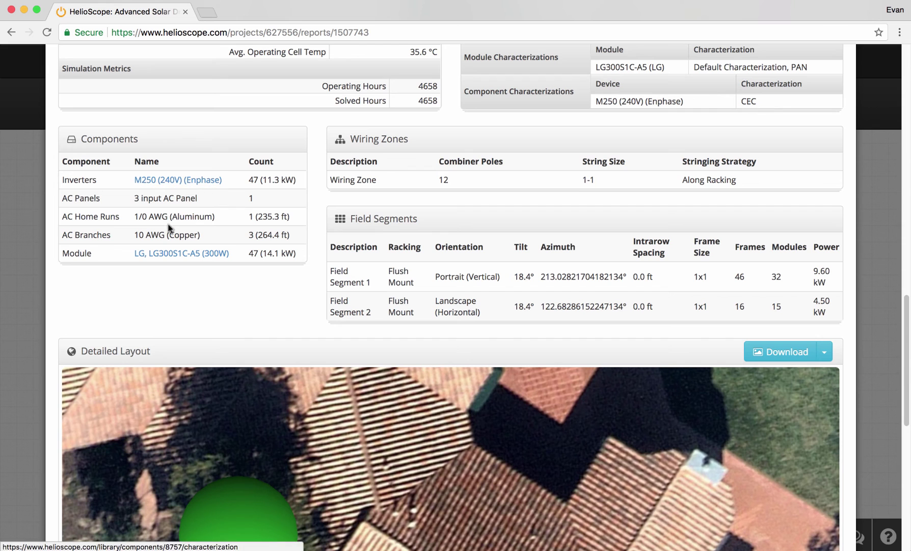
scroll(300, 319, down, 5)
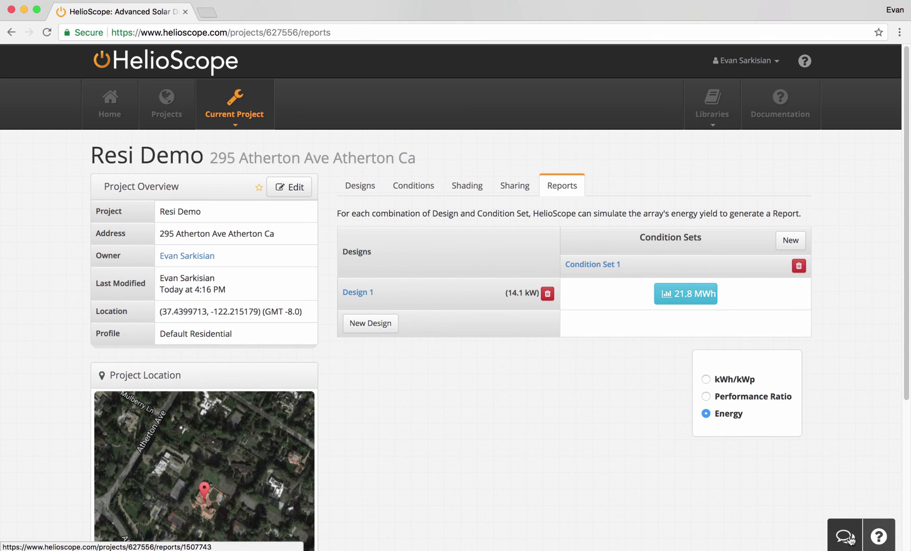
- Send 'Hi i have a question' to HelioScope support in the live chat
click(847, 536)
text(Hi i have)
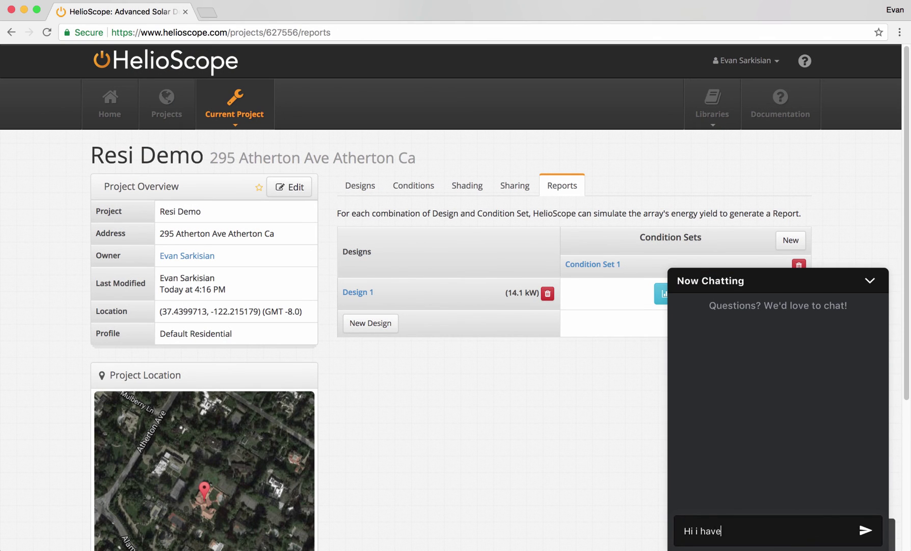
text( a question)
key(Return)
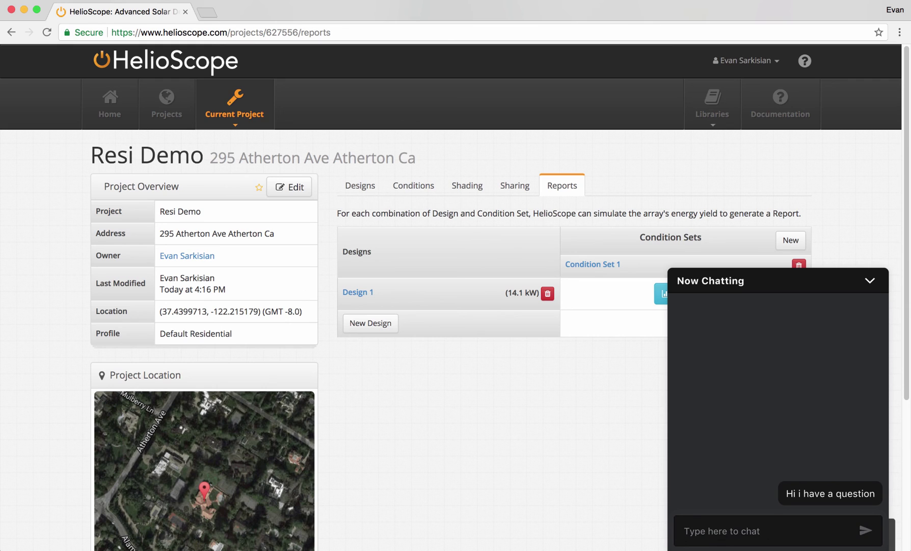